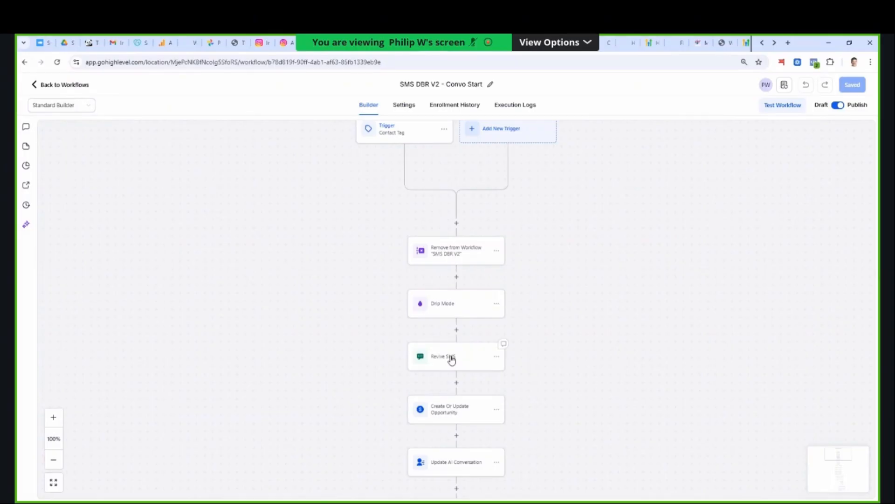
- Open the Revive SMS action and examine its message and the reply branches that follow it in the workflow
{"action": "left_click", "coordinate": [451, 357]}
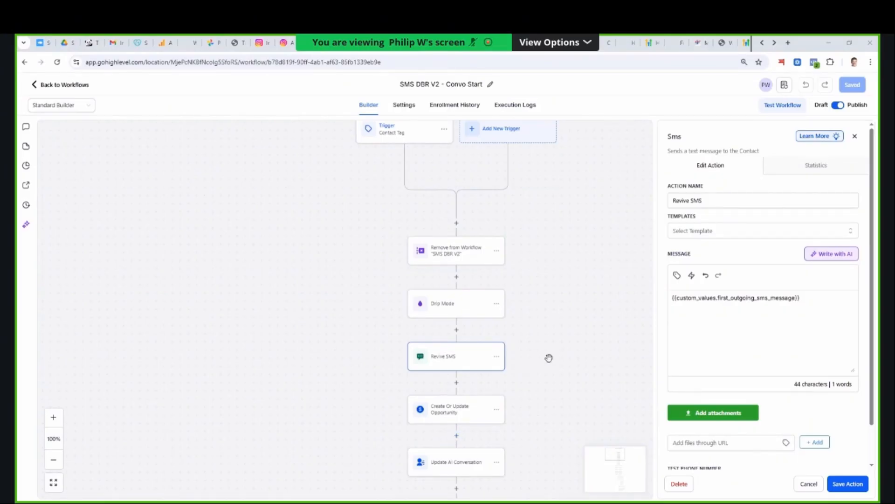
{"action": "scroll", "coordinate": [550, 375], "scroll_direction": "down", "scroll_amount": 2}
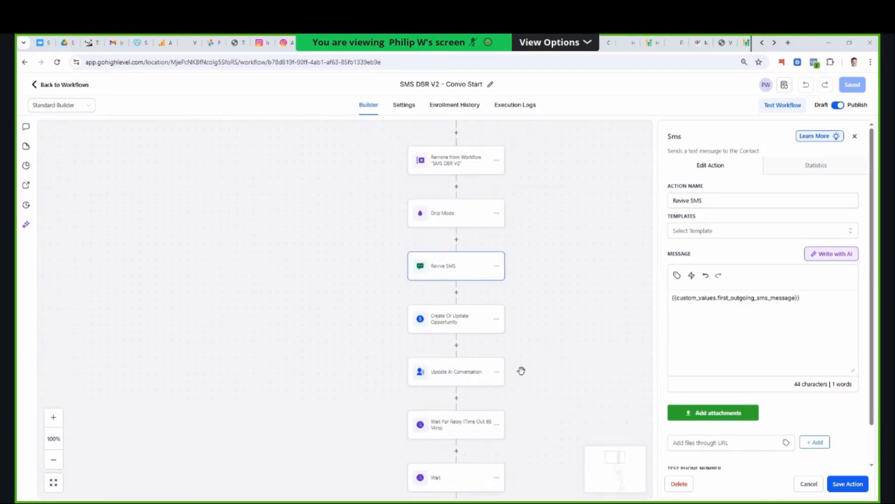
{"action": "scroll", "coordinate": [469, 333], "scroll_direction": "down", "scroll_amount": 2}
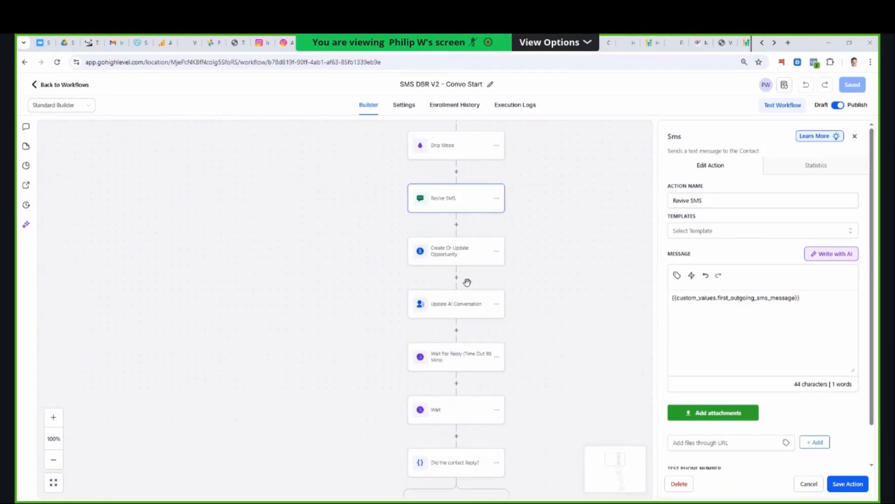
{"action": "scroll", "coordinate": [467, 302], "scroll_direction": "down", "scroll_amount": 3}
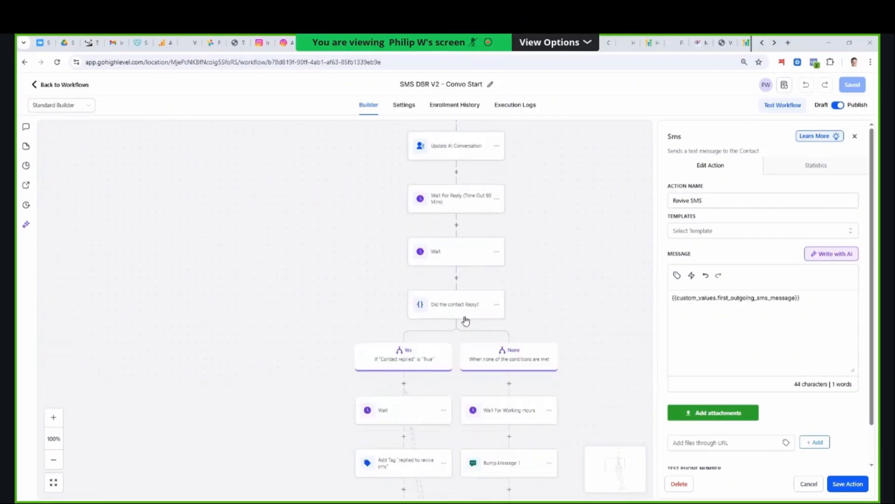
{"action": "scroll", "coordinate": [464, 327], "scroll_direction": "down", "scroll_amount": 5}
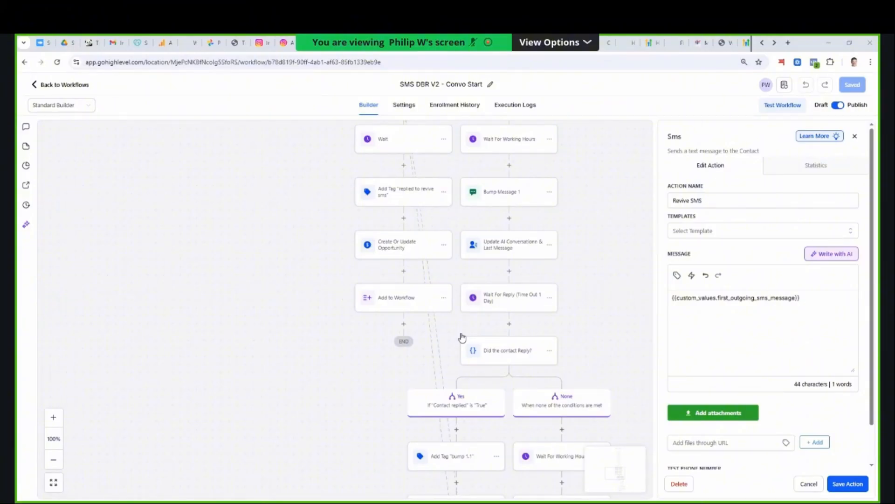
{"action": "scroll", "coordinate": [462, 336], "scroll_direction": "up", "scroll_amount": 15}
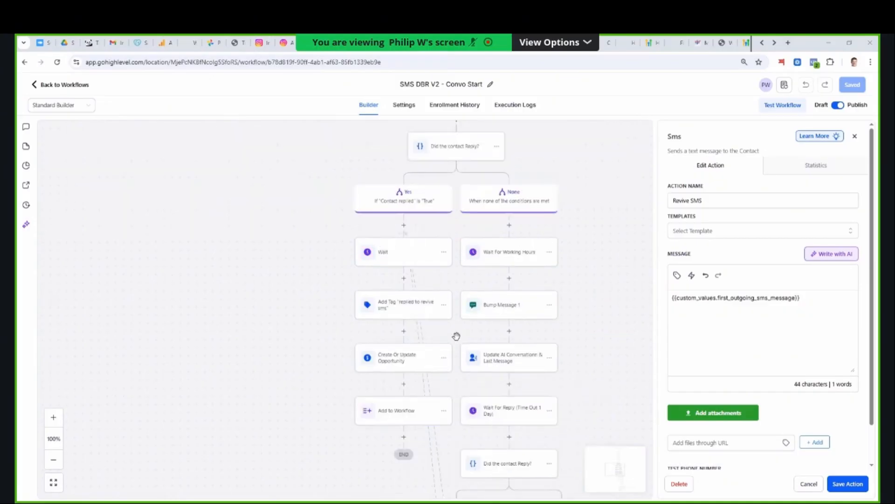
{"action": "scroll", "coordinate": [457, 342], "scroll_direction": "up", "scroll_amount": 1}
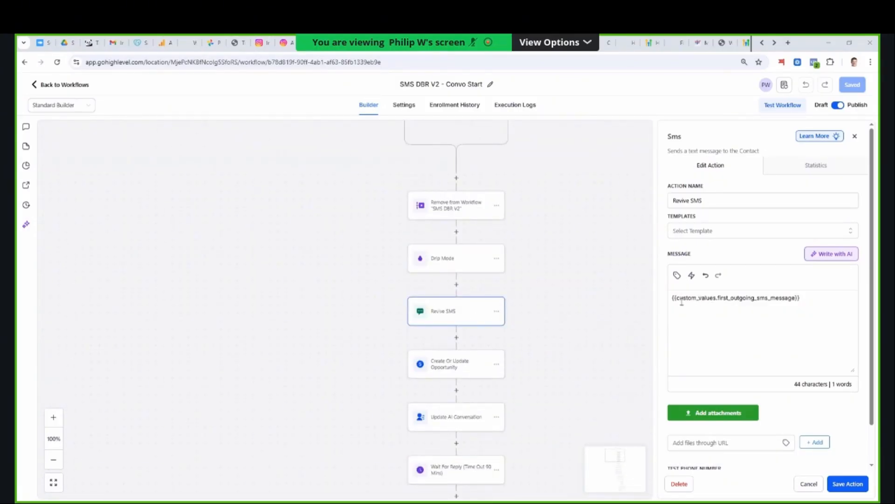
{"action": "left_click_drag", "start_coordinate": [673, 298], "coordinate": [747, 299]}
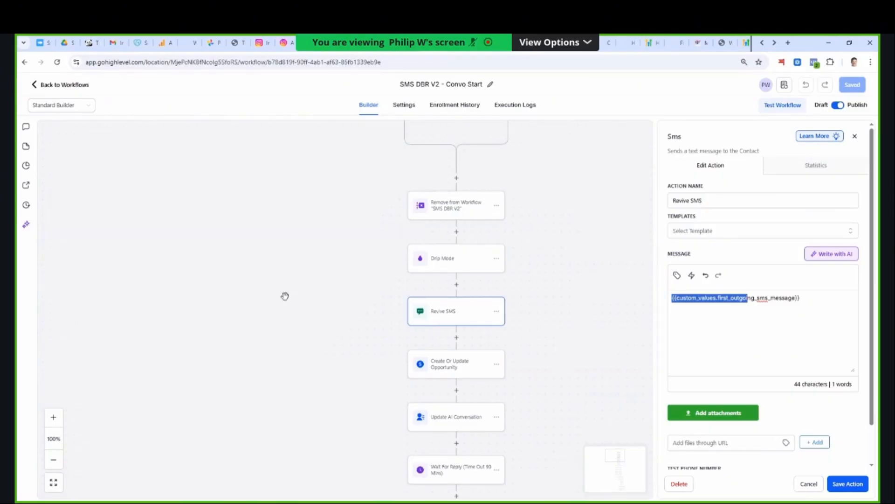
- Add a Customer Replied trigger to the start of the workflow
{"action": "scroll", "coordinate": [292, 298], "scroll_direction": "up", "scroll_amount": 2}
{"action": "scroll", "coordinate": [294, 299], "scroll_direction": "up", "scroll_amount": 1}
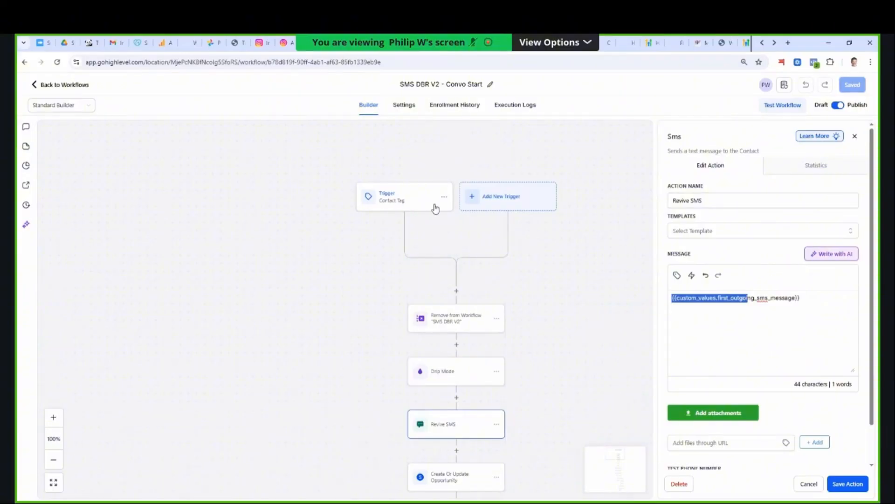
{"action": "left_click", "coordinate": [475, 210]}
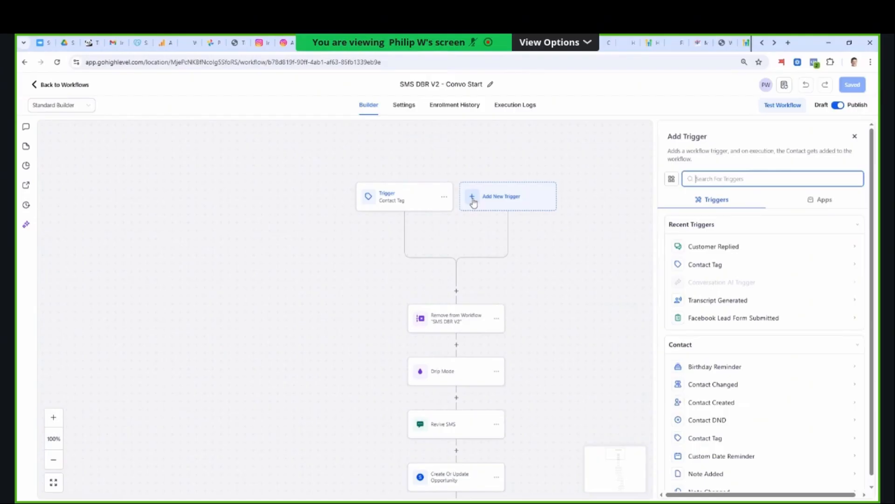
{"action": "left_click", "coordinate": [691, 248]}
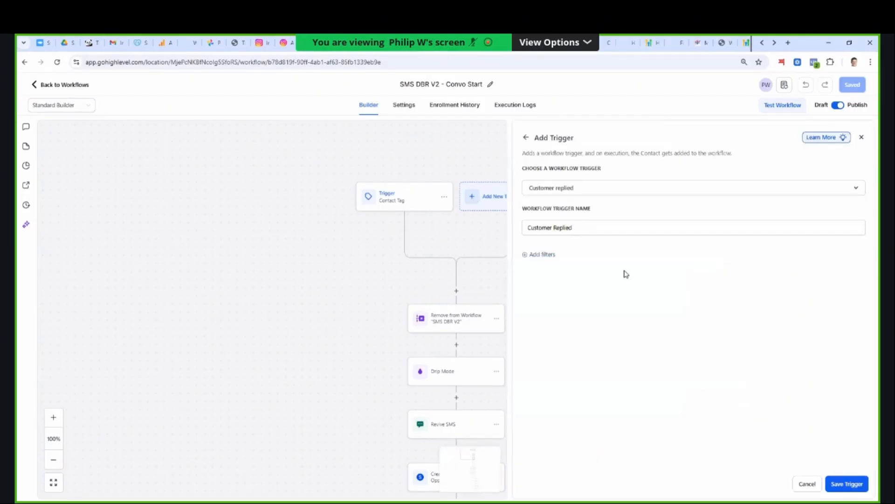
- Add a Reply channel filter to the Customer Replied trigger and set it to SMS
{"action": "left_click", "coordinate": [549, 258]}
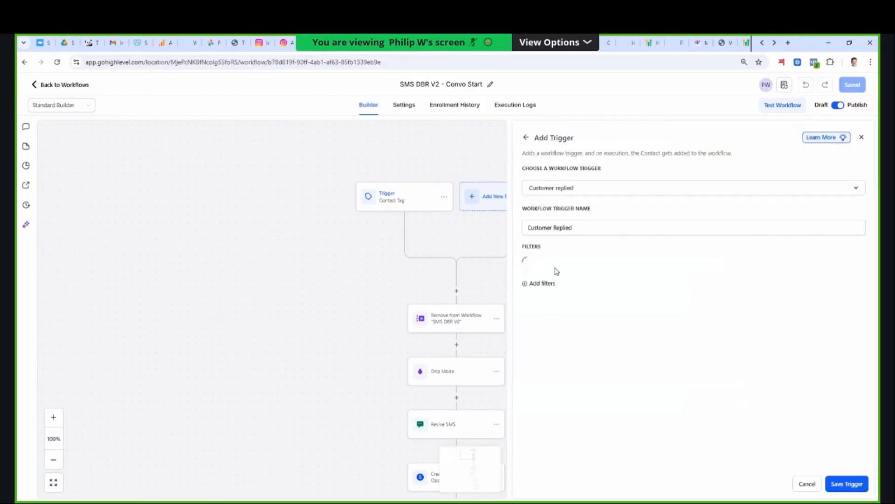
{"action": "left_click", "coordinate": [559, 269]}
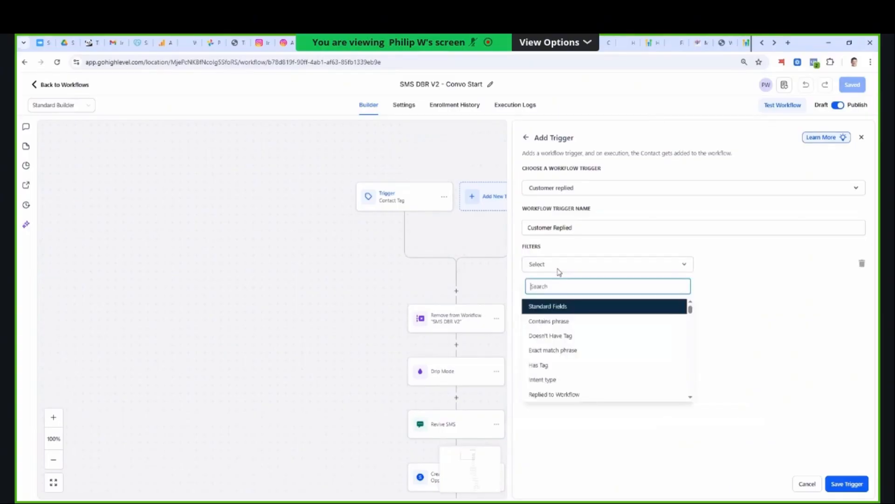
{"action": "type", "text": "ch"}
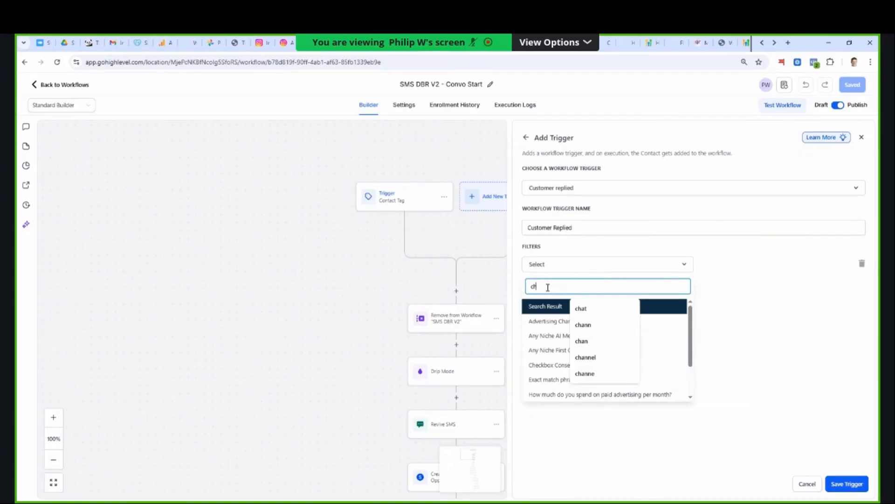
{"action": "key", "text": "BackSpace"}
{"action": "key", "text": "BackSpace"}
{"action": "type", "text": "repl"}
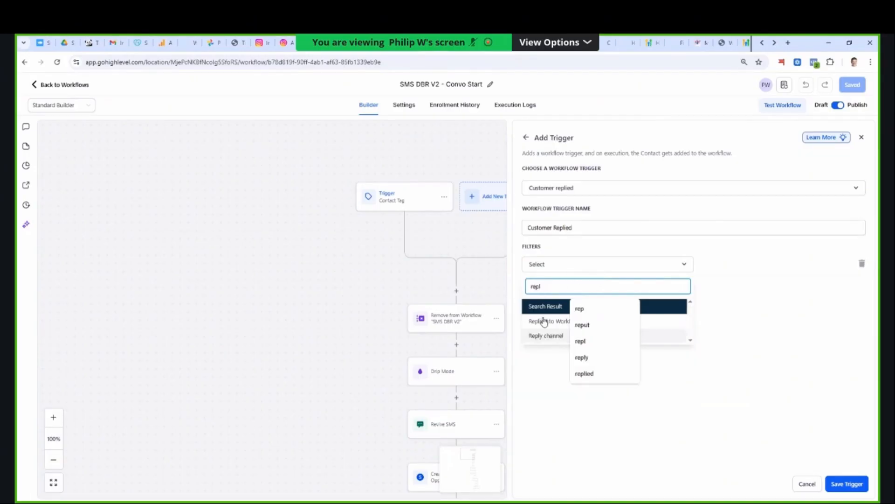
{"action": "left_click", "coordinate": [680, 336]}
{"action": "left_click", "coordinate": [720, 265]}
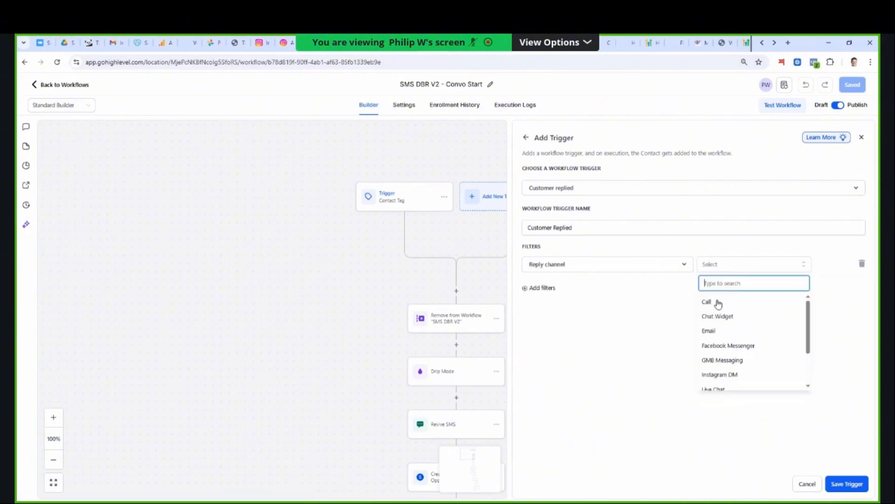
{"action": "scroll", "coordinate": [723, 322], "scroll_direction": "down", "scroll_amount": 2}
{"action": "left_click", "coordinate": [722, 349]}
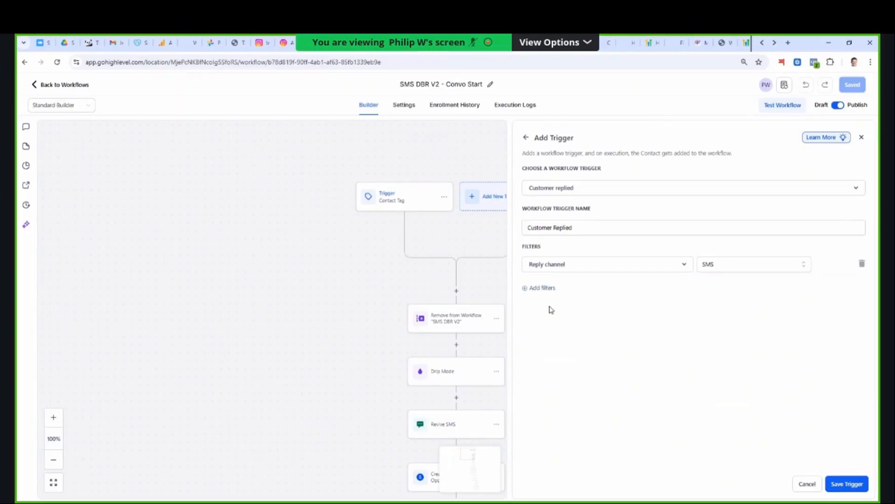
- Try to add a second trigger filter, Doesn't Have Tag, searching the tags for "inbound"
{"action": "left_click", "coordinate": [535, 290]}
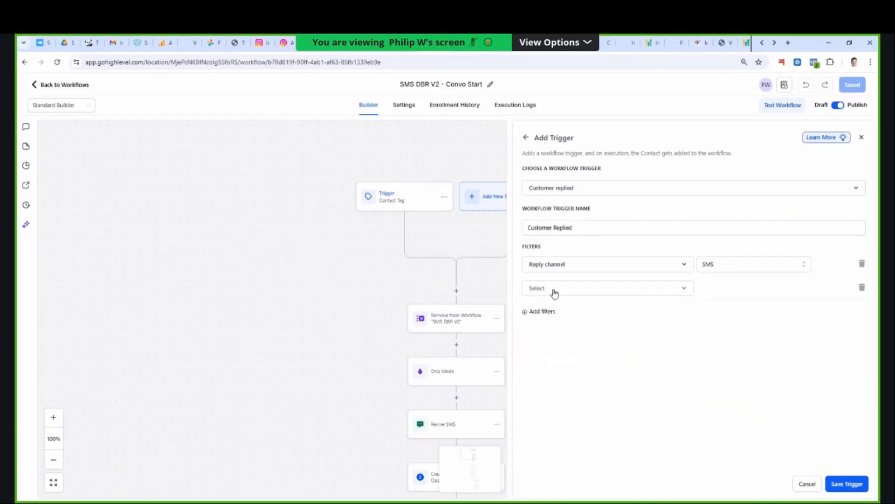
{"action": "left_click", "coordinate": [554, 292]}
{"action": "type", "text": "tag"}
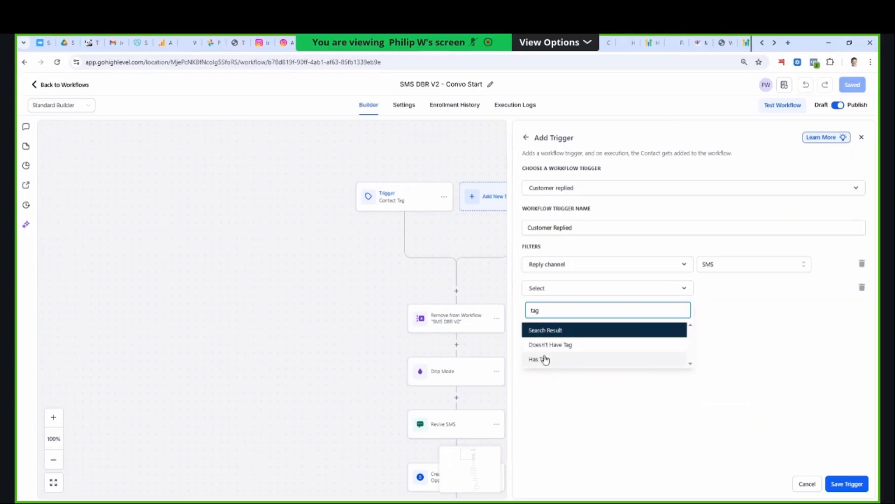
{"action": "left_click", "coordinate": [550, 346]}
{"action": "left_click", "coordinate": [706, 290]}
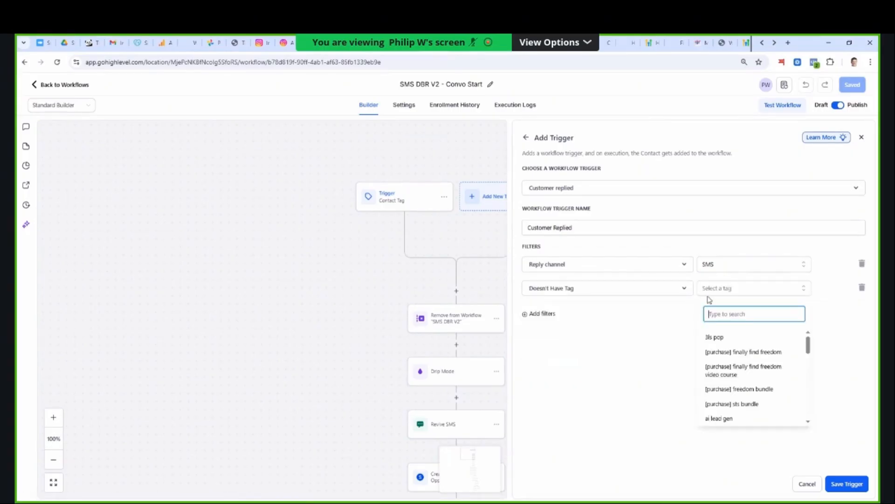
{"action": "type", "text": "inbound"}
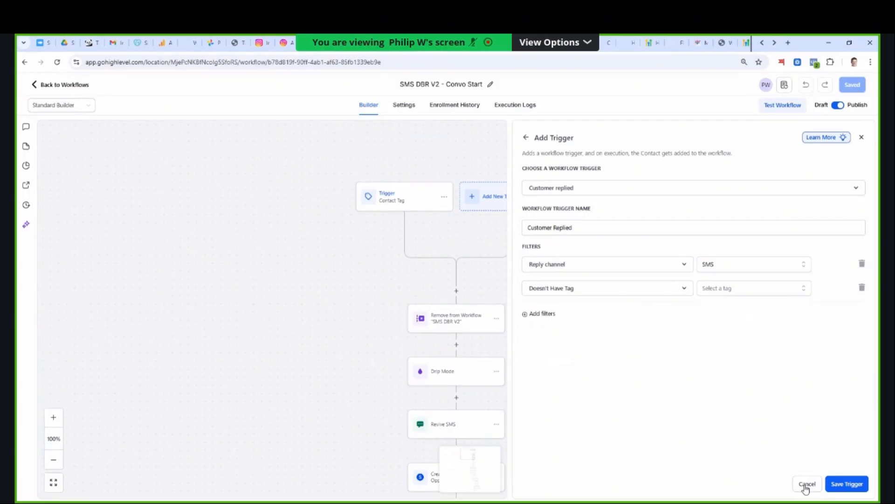
{"action": "left_click", "coordinate": [806, 484]}
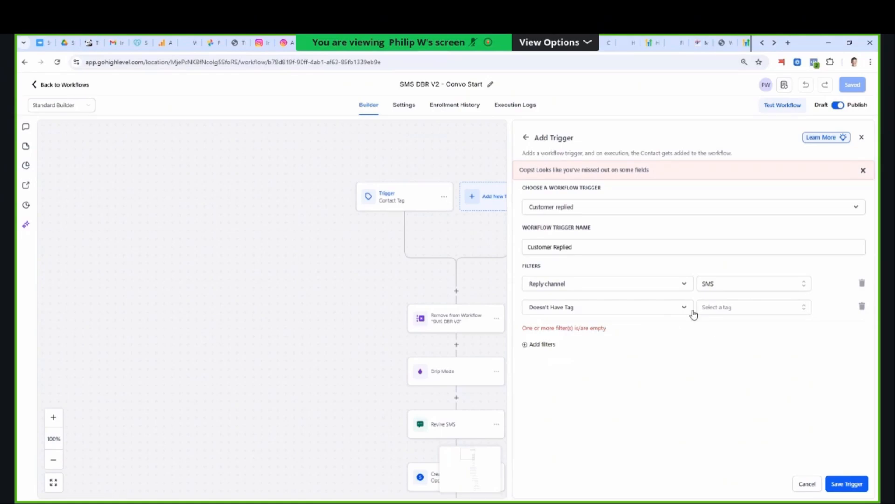
- Remove the empty Doesn't Have Tag filter and save the Customer Replied trigger
{"action": "left_click", "coordinate": [861, 307]}
{"action": "left_click", "coordinate": [838, 485]}
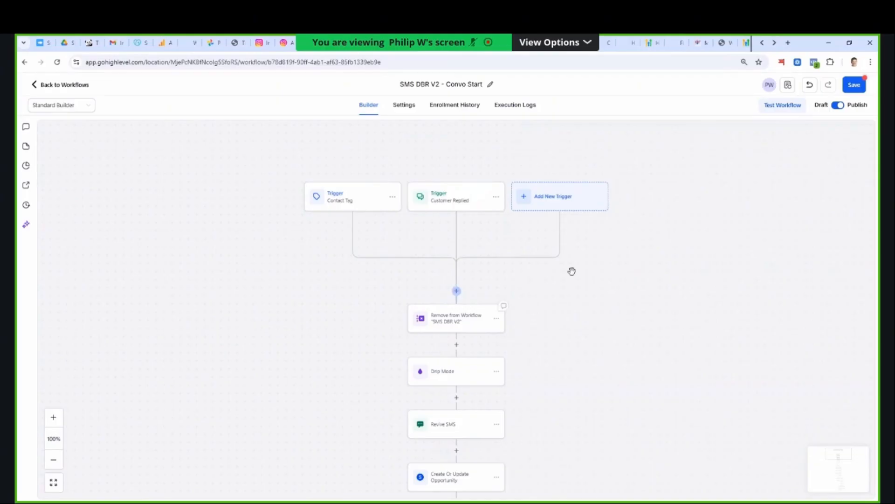
- Insert an Add Contact Tag action above Remove from Workflow with the tag "ai lead gen" and save it
{"action": "left_click", "coordinate": [456, 292]}
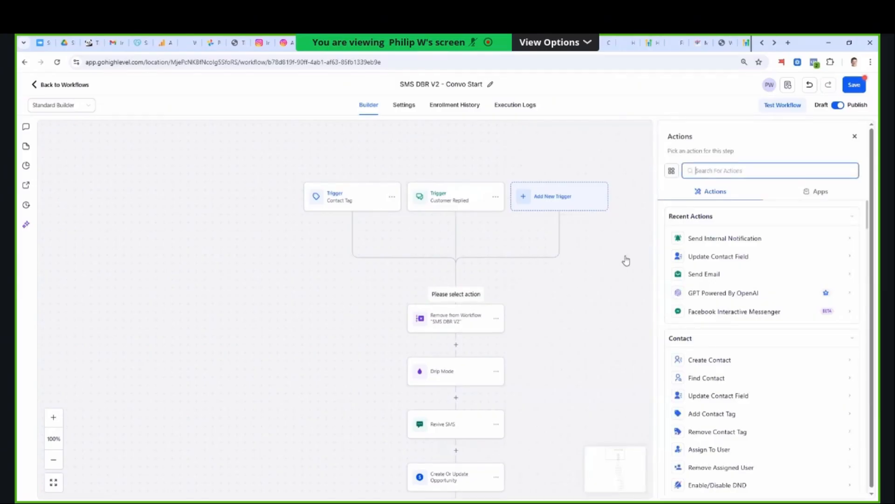
{"action": "left_click", "coordinate": [710, 171]}
{"action": "type", "text": "Tag"}
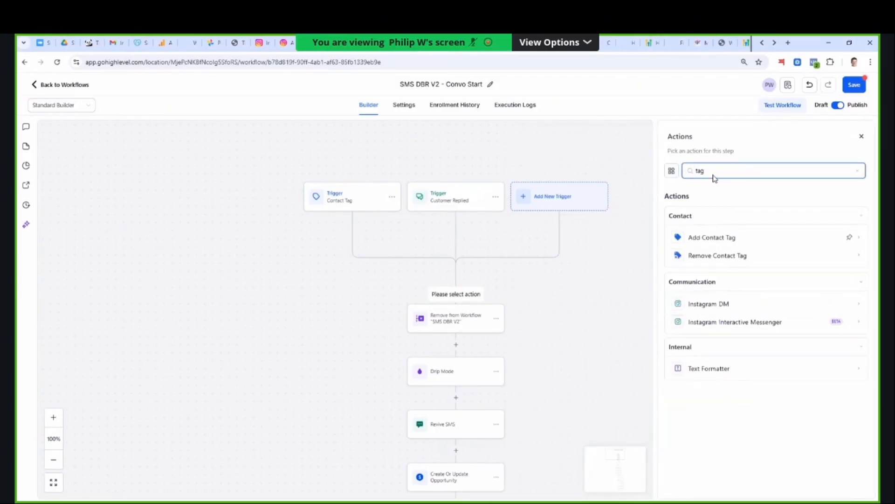
{"action": "left_click", "coordinate": [711, 234]}
{"action": "left_click", "coordinate": [713, 223]}
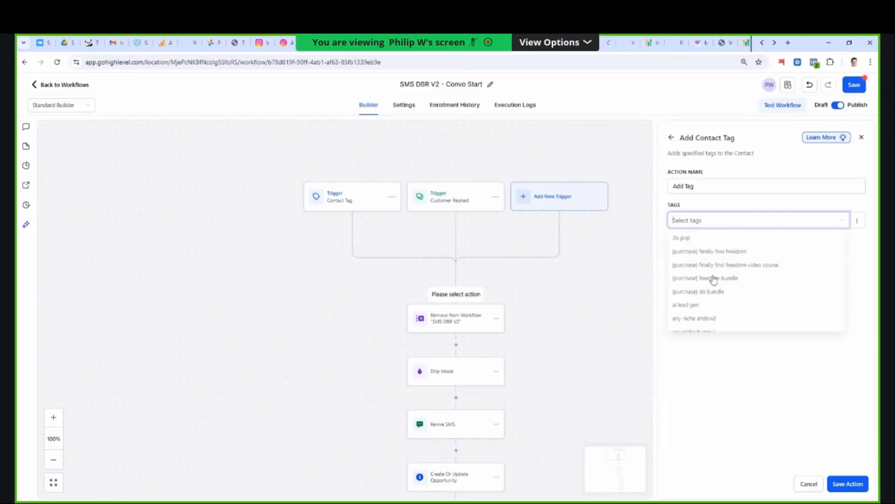
{"action": "left_click", "coordinate": [730, 309]}
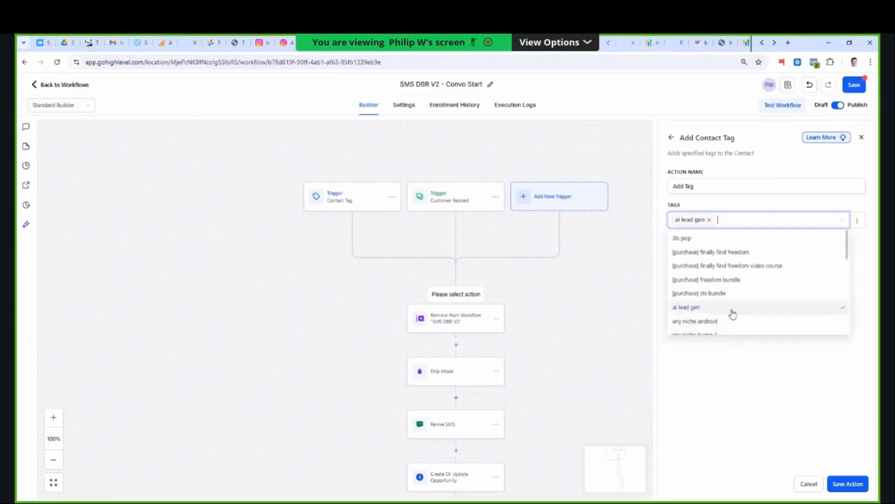
{"action": "left_click", "coordinate": [836, 480]}
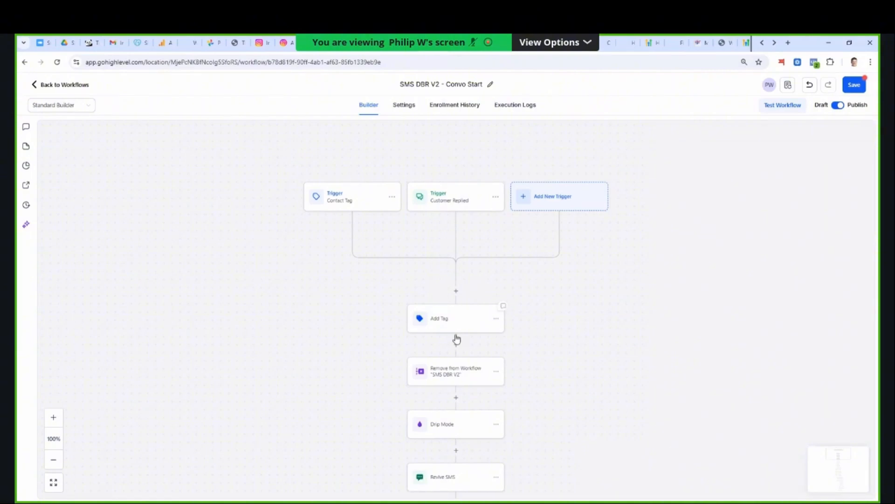
- Insert an Update Contact Field action directly below Add Tag and choose Lead Response SMS as its field
{"action": "scroll", "coordinate": [455, 340], "scroll_direction": "down", "scroll_amount": 1}
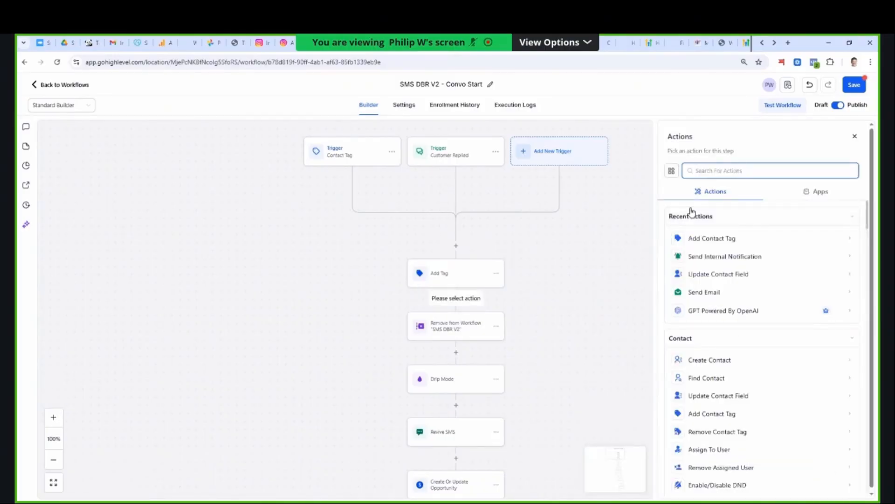
{"action": "left_click", "coordinate": [744, 274]}
{"action": "left_click", "coordinate": [640, 239]}
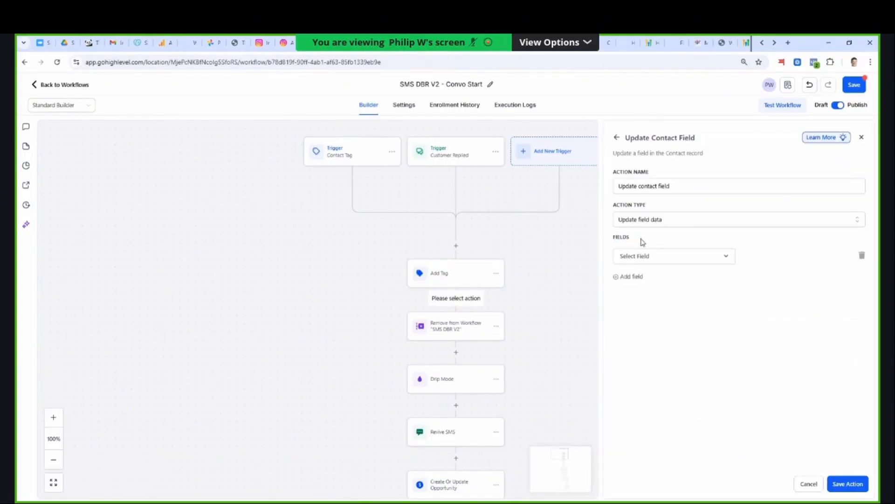
{"action": "left_click", "coordinate": [647, 256]}
{"action": "type", "text": "lead re"}
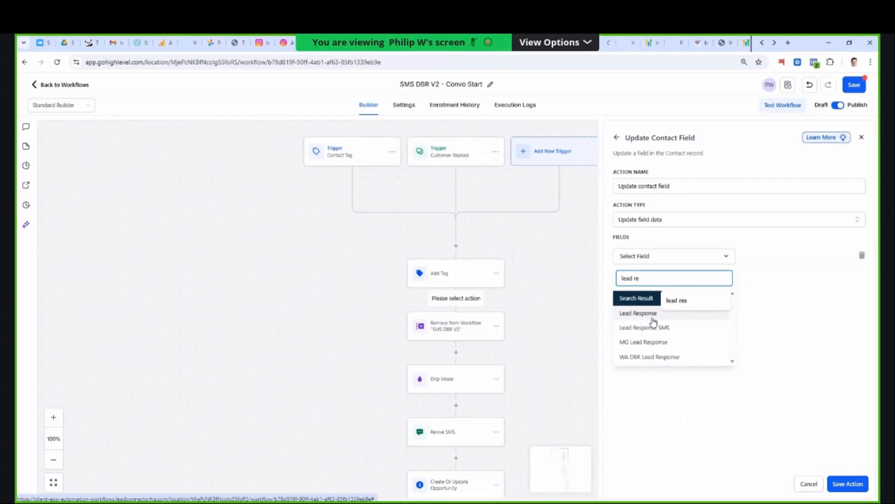
{"action": "left_click", "coordinate": [658, 328]}
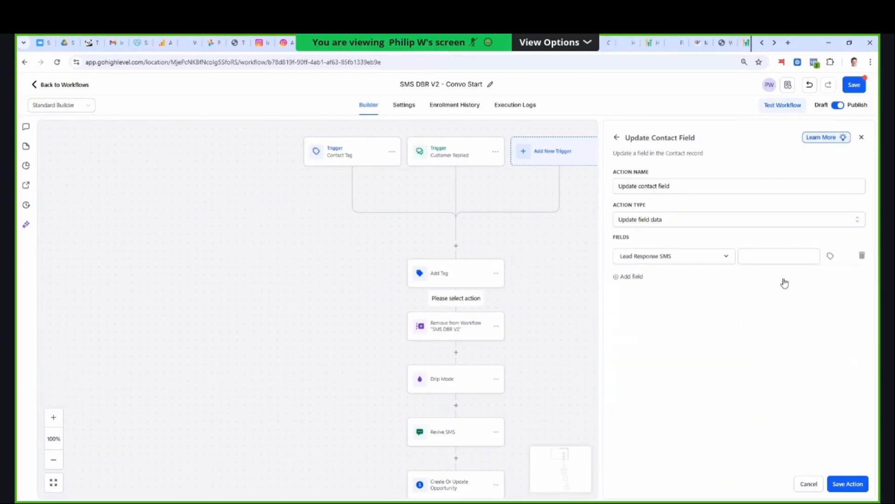
- Set the Lead Response SMS field's value to {{message.body}}
{"action": "left_click", "coordinate": [779, 257]}
{"action": "type", "text": "{{"}
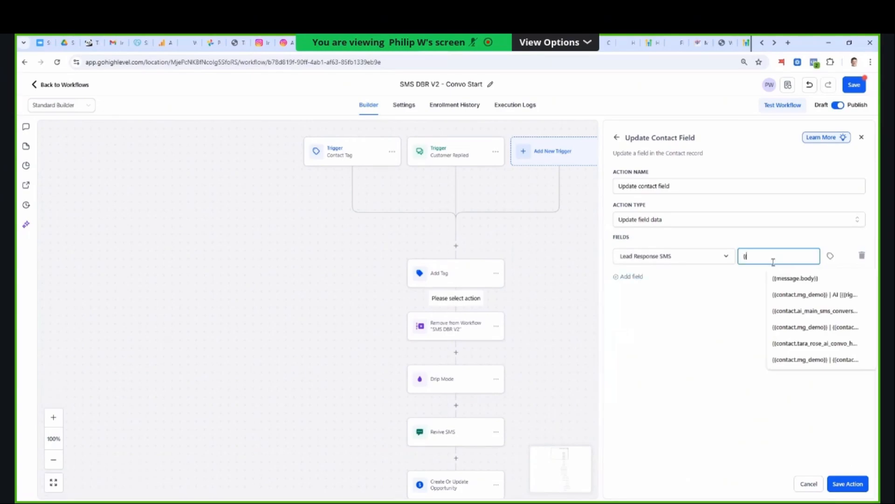
{"action": "left_click", "coordinate": [788, 278]}
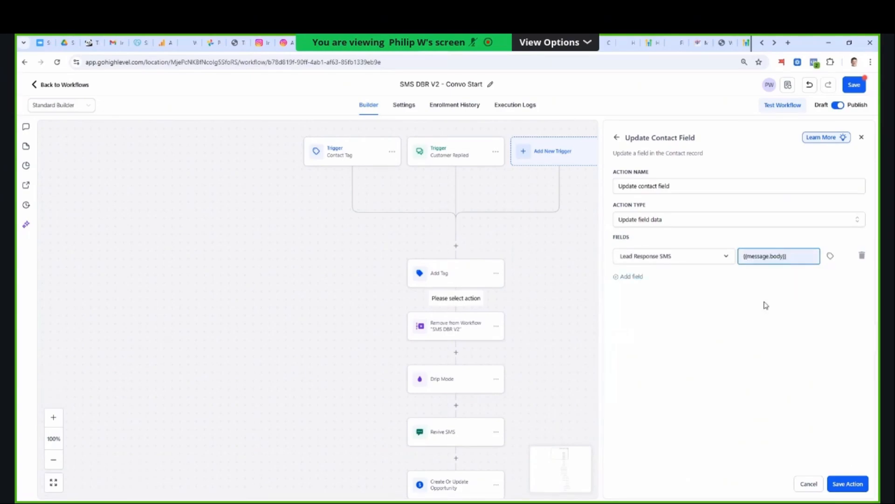
{"action": "left_click", "coordinate": [765, 304]}
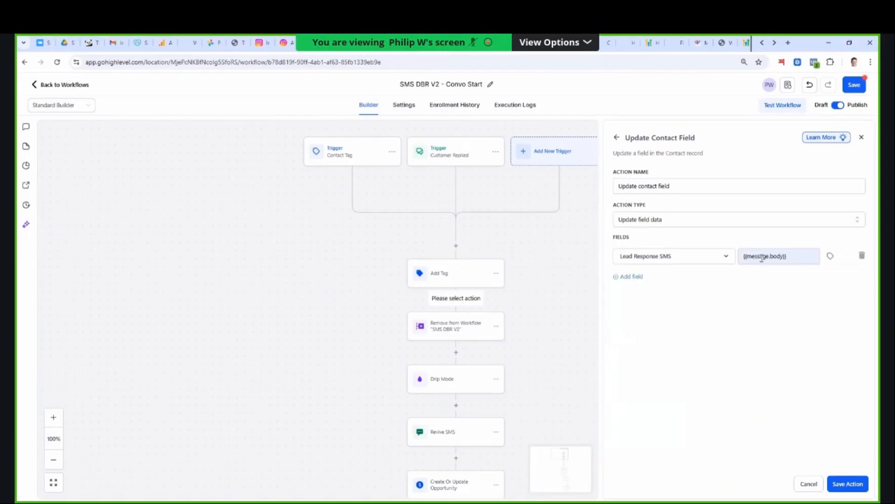
- Save the Update Contact Field action that stores the reply message in Lead Response SMS
{"action": "left_click_drag", "start_coordinate": [787, 256], "coordinate": [733, 259]}
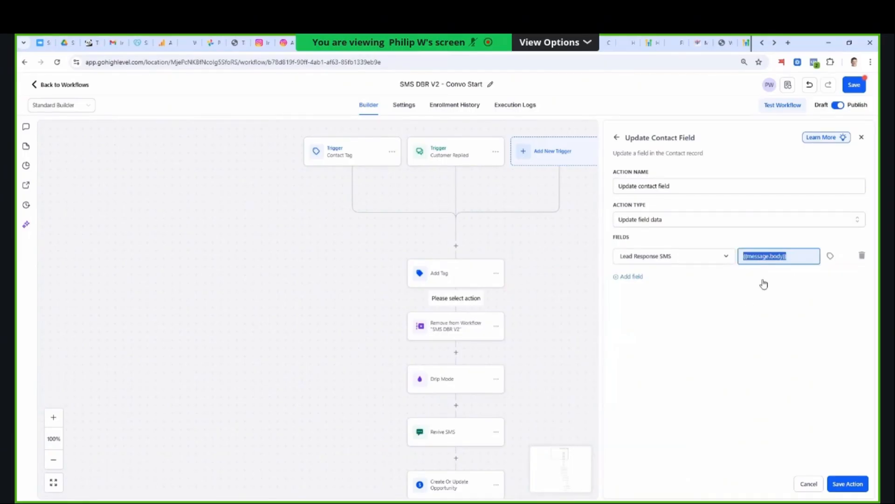
{"action": "left_click", "coordinate": [789, 264]}
{"action": "triple_click", "coordinate": [764, 256]}
{"action": "left_click", "coordinate": [858, 487]}
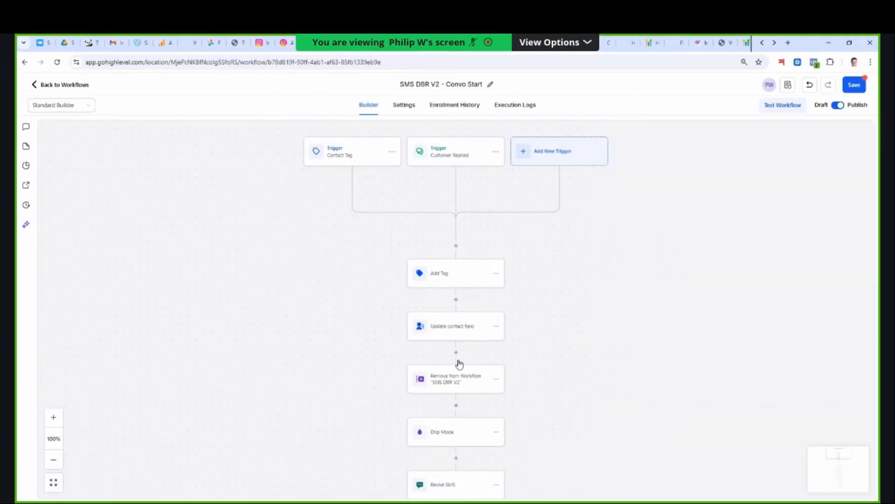
- Insert a GPT Powered By OpenAI action between Update contact field and Remove from Workflow
{"action": "left_click", "coordinate": [455, 356]}
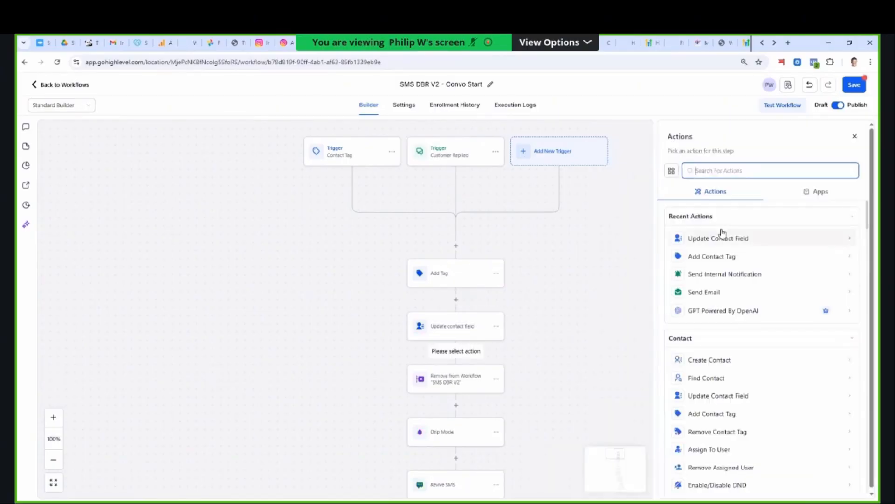
{"action": "type", "text": "d"}
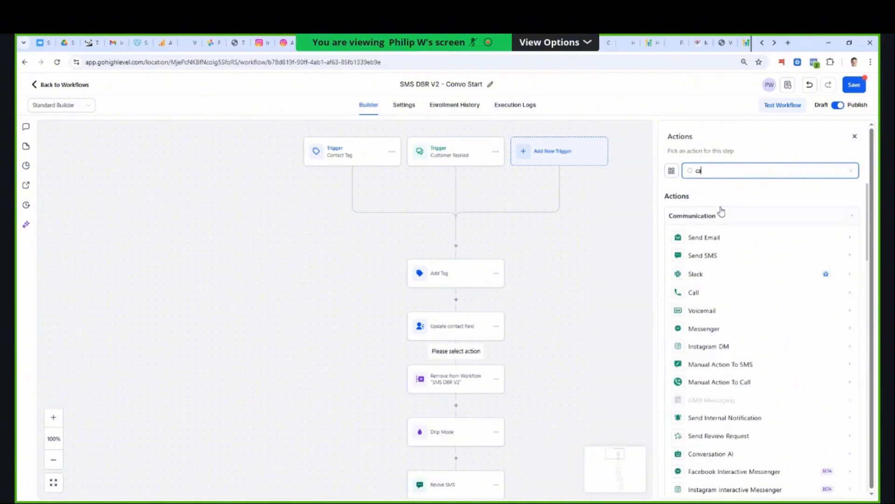
{"action": "type", "text": "hatgpt"}
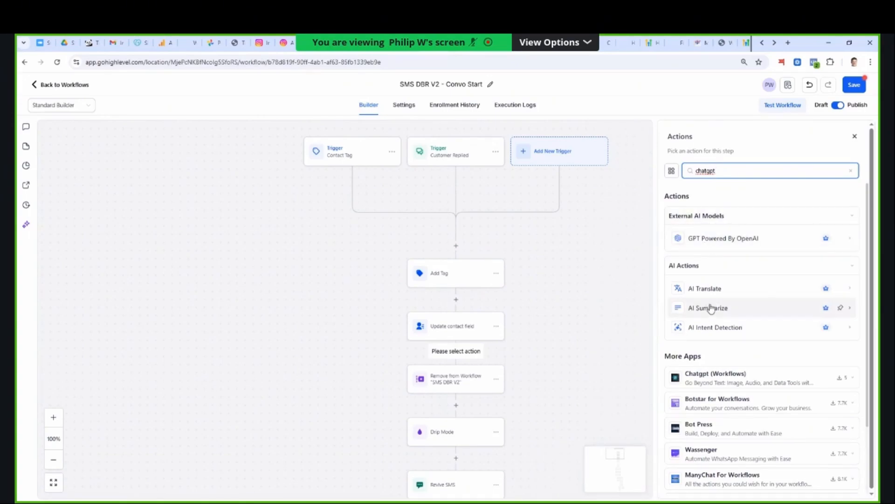
{"action": "left_click", "coordinate": [717, 245]}
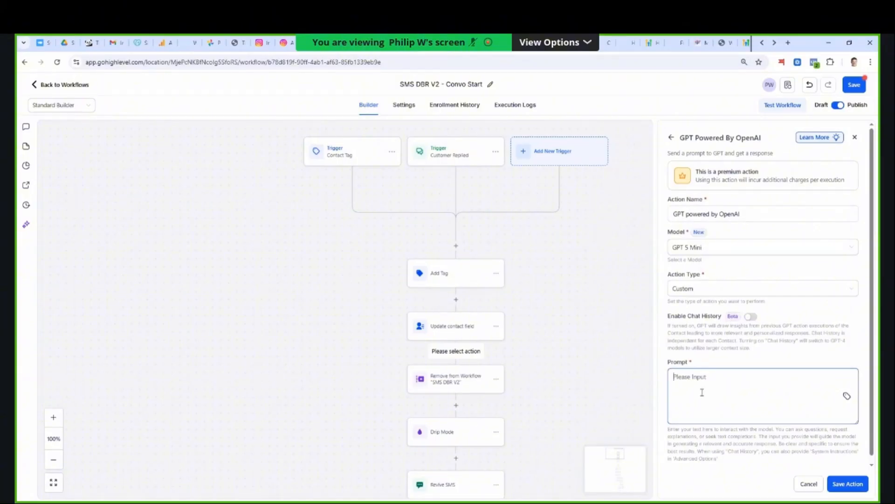
- Begin the GPT prompt with "Look through the field" followed by the Lead Response SMS custom field variable {{contact.lead_response_sms}}
{"action": "left_click", "coordinate": [703, 392]}
{"action": "type", "text": "Look through the field"}
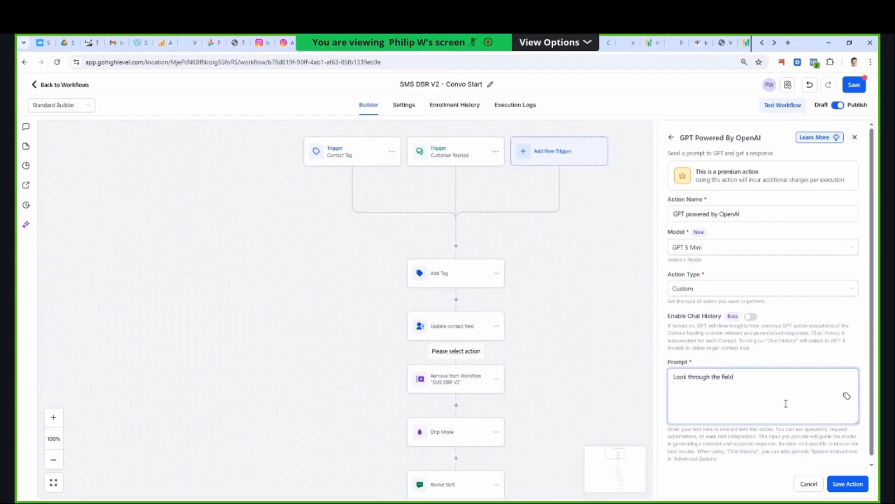
{"action": "left_click", "coordinate": [848, 396]}
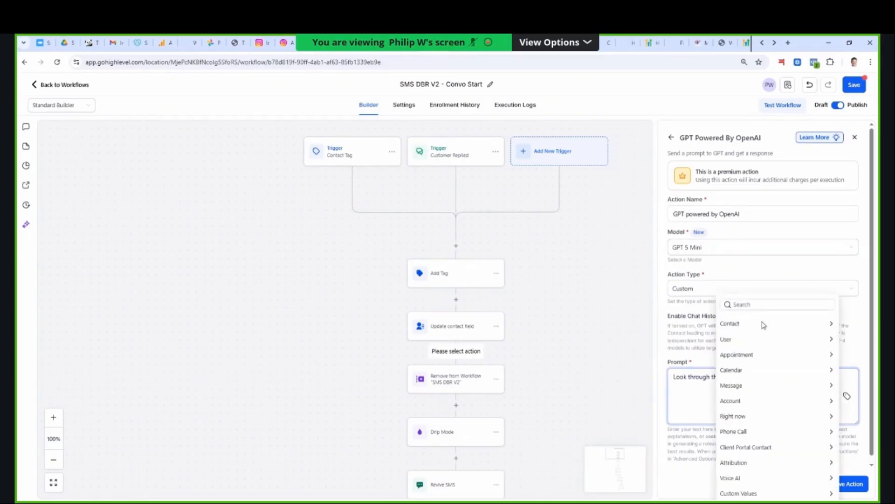
{"action": "left_click", "coordinate": [755, 305]}
{"action": "type", "text": "lead response"}
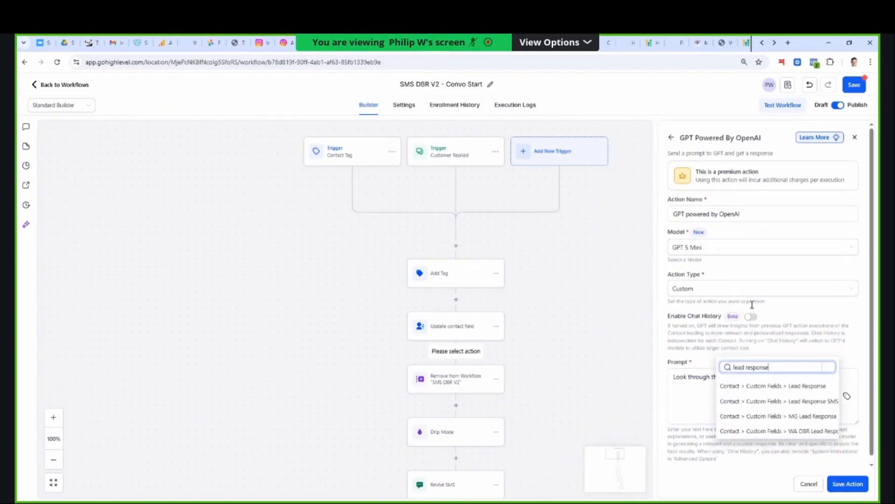
{"action": "left_click", "coordinate": [777, 401]}
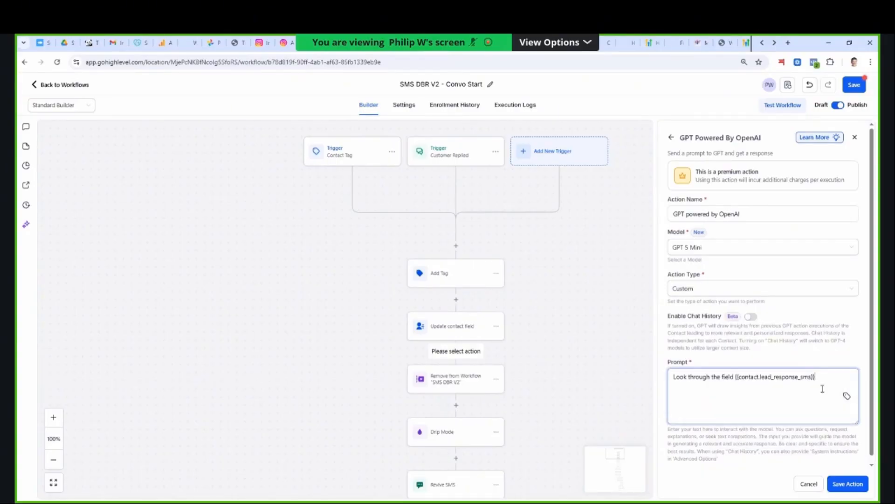
- Continue the prompt with "and determine the email address of the user. Your output will be only the email address."
{"action": "type", "text": "and determine the email address of the user. "}
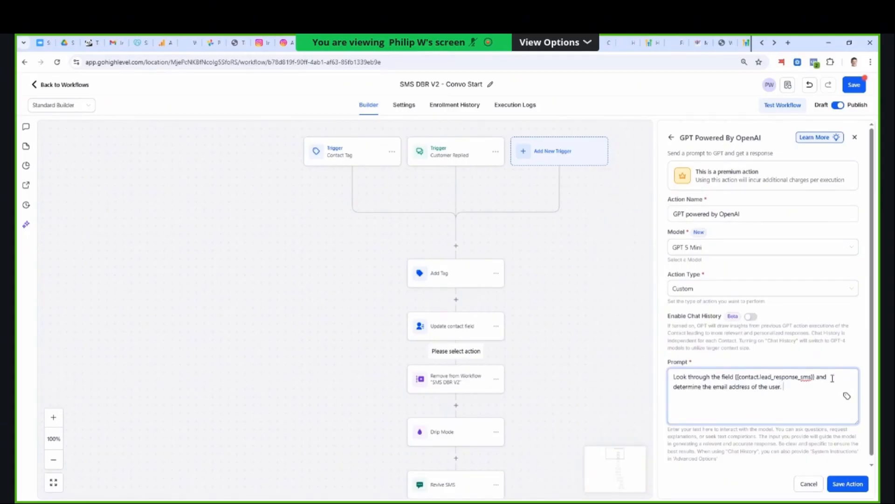
{"action": "type", "text": "Your output will be only the email address."}
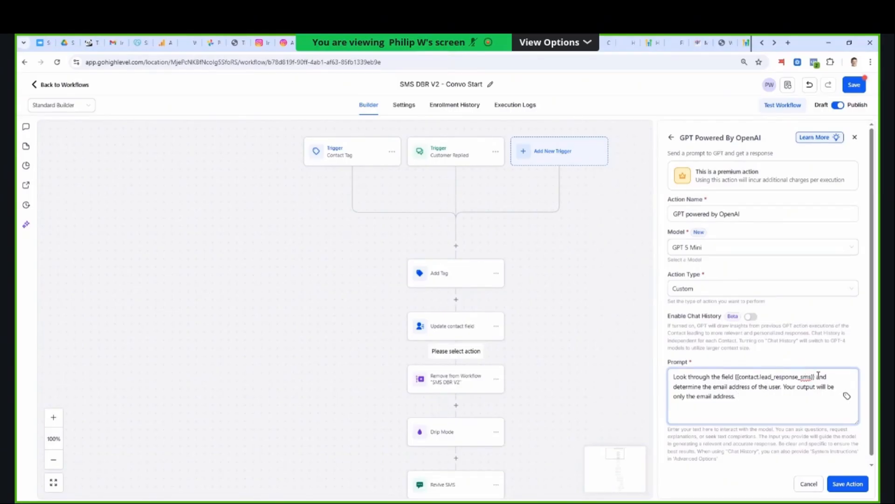
- Replace "determine" with "identify" in the GPT prompt and save the action
{"action": "left_click_drag", "start_coordinate": [817, 377], "coordinate": [735, 393]}
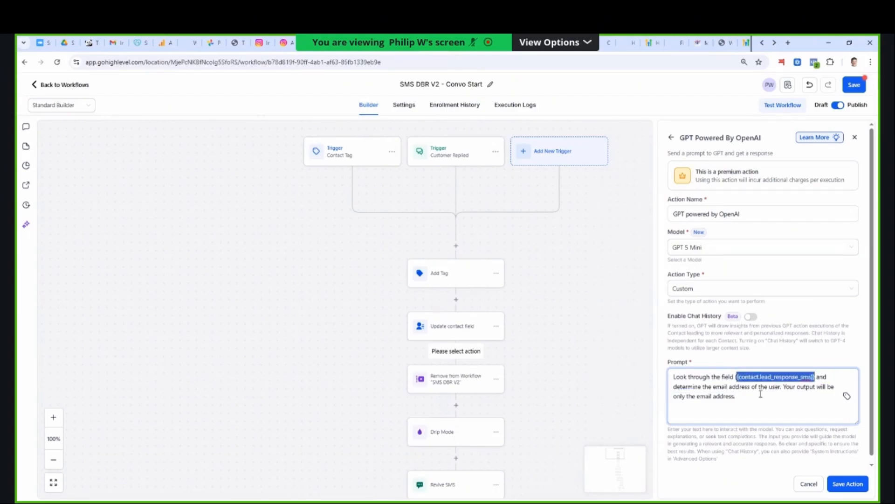
{"action": "left_click", "coordinate": [760, 396]}
{"action": "left_click", "coordinate": [703, 387]}
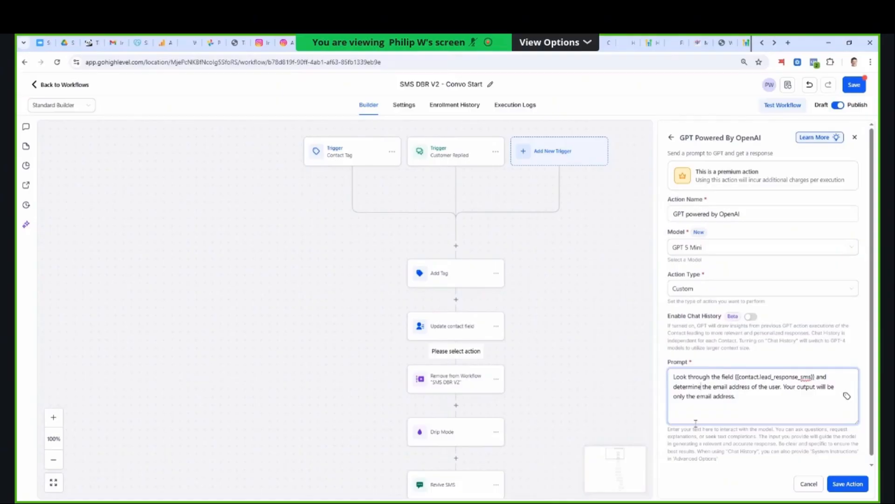
{"action": "key", "text": "BackSpace"}
{"action": "key", "text": "BackSpace"}
{"action": "key", "text": "BackSpace"}
{"action": "key", "text": "BackSpace"}
{"action": "key", "text": "BackSpace"}
{"action": "key", "text": "BackSpace"}
{"action": "key", "text": "BackSpace"}
{"action": "key", "text": "BackSpace"}
{"action": "key", "text": "BackSpace"}
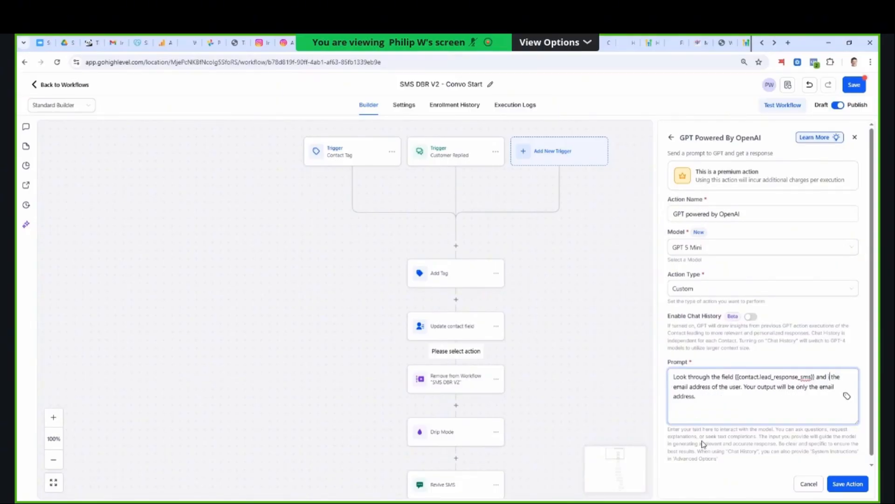
{"action": "type", "text": "identify"}
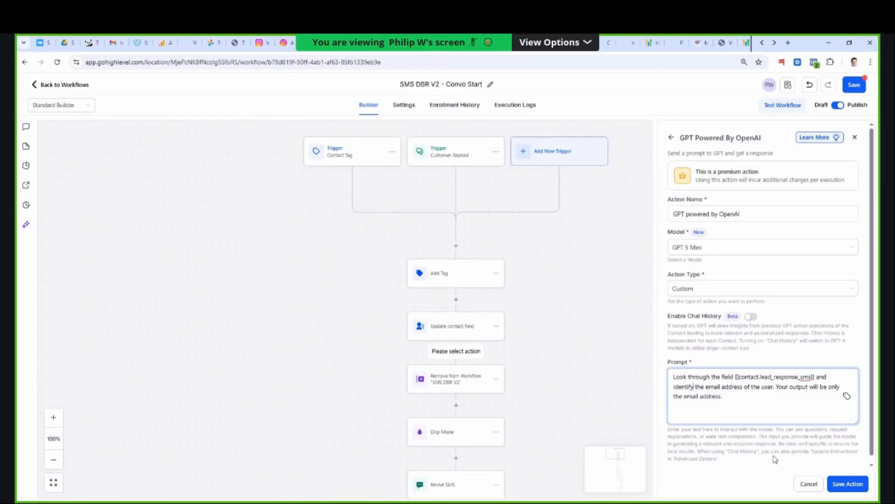
{"action": "left_click", "coordinate": [838, 484]}
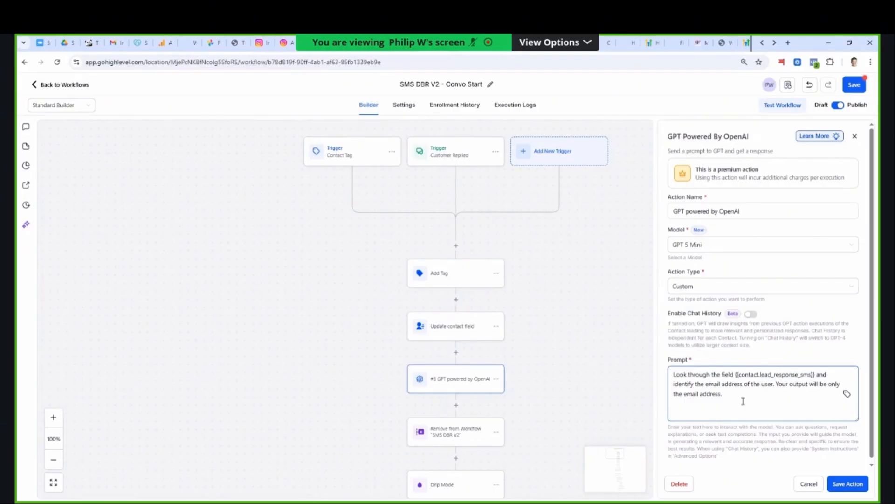
{"action": "left_click", "coordinate": [846, 482]}
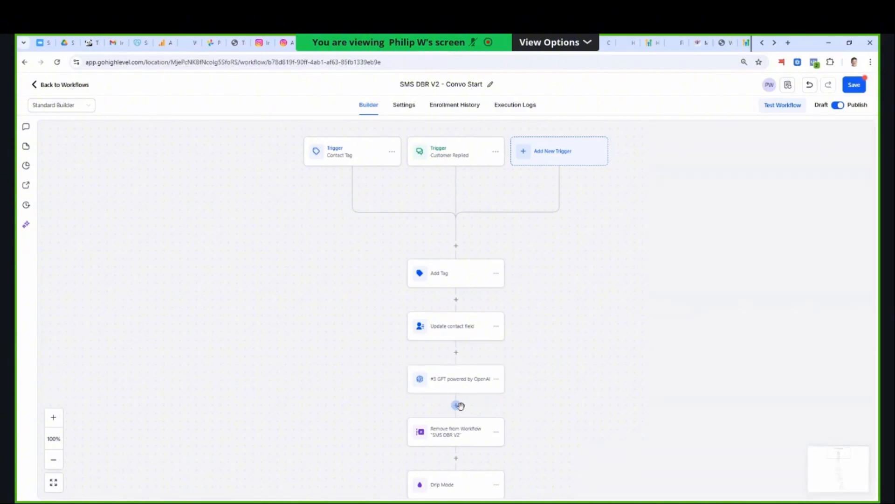
- Insert an Update Contact Field action directly below the GPT action and choose Email as its field
{"action": "left_click", "coordinate": [461, 405]}
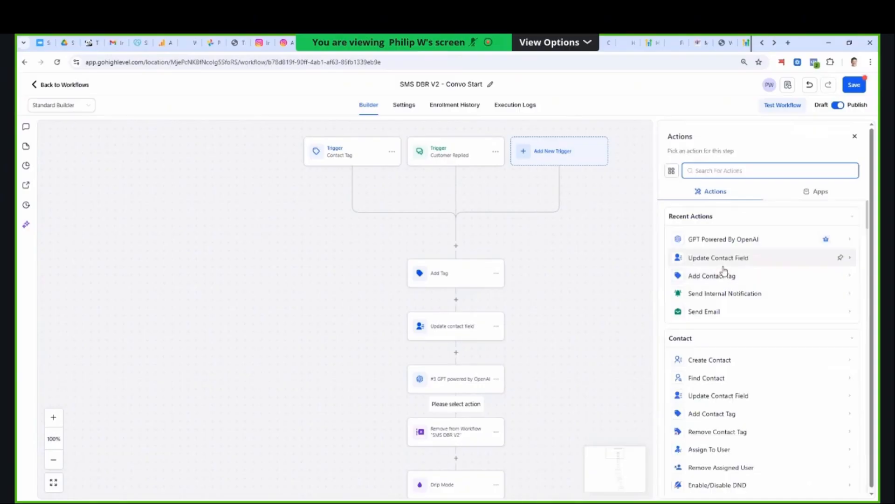
{"action": "left_click", "coordinate": [723, 260]}
{"action": "left_click", "coordinate": [631, 238]}
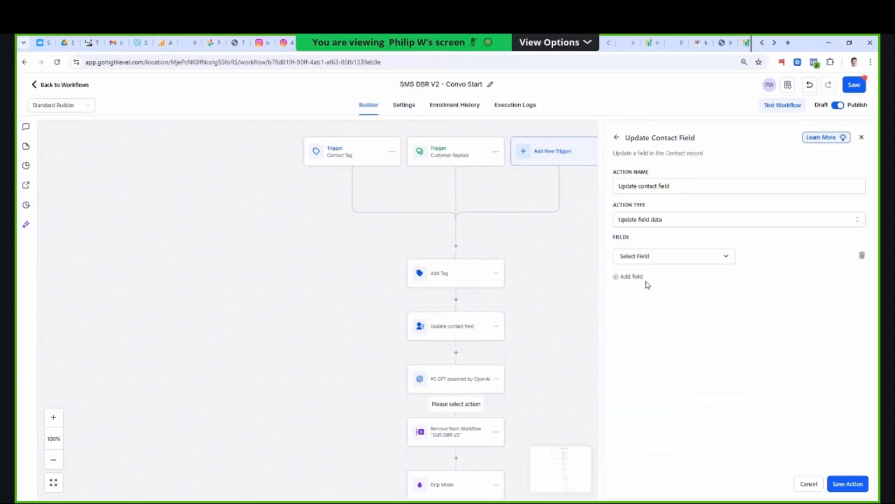
{"action": "left_click", "coordinate": [643, 256]}
{"action": "type", "text": "email"}
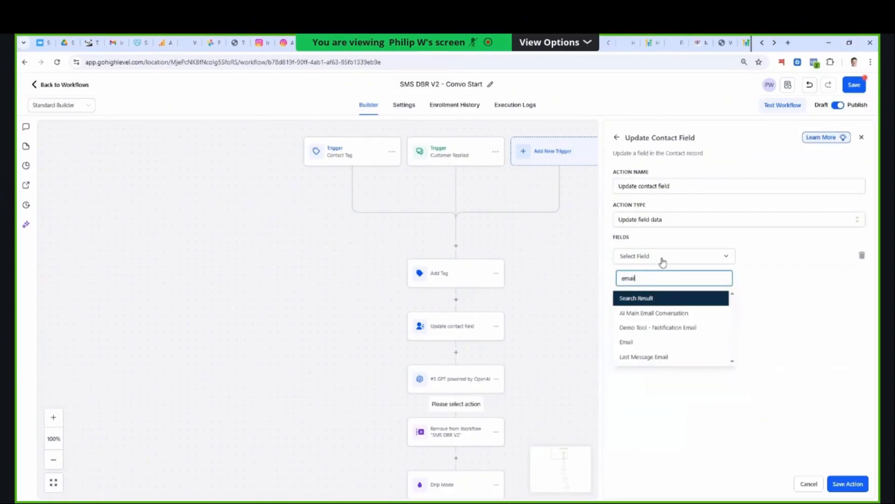
{"action": "left_click", "coordinate": [644, 342]}
- Set the Email field's value to the GPT action's response, {{chatgpt.3.response}}, and save the action
{"action": "left_click", "coordinate": [826, 258]}
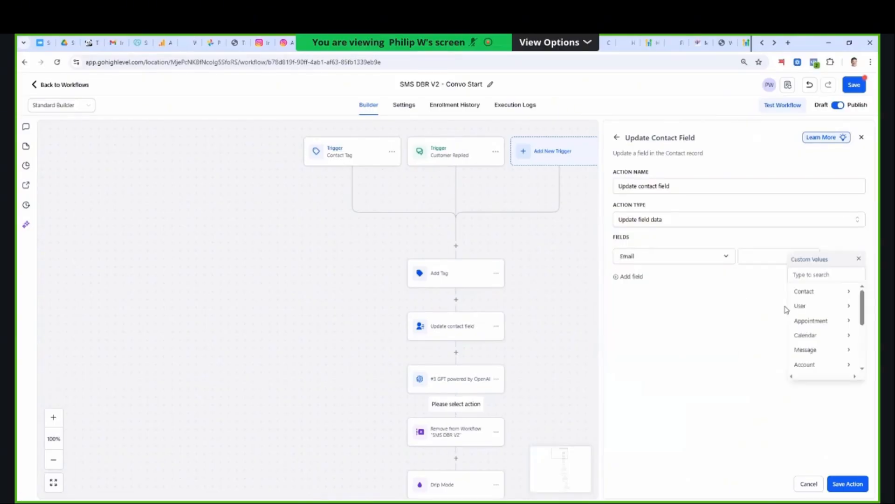
{"action": "scroll", "coordinate": [863, 318], "scroll_direction": "down", "scroll_amount": 5}
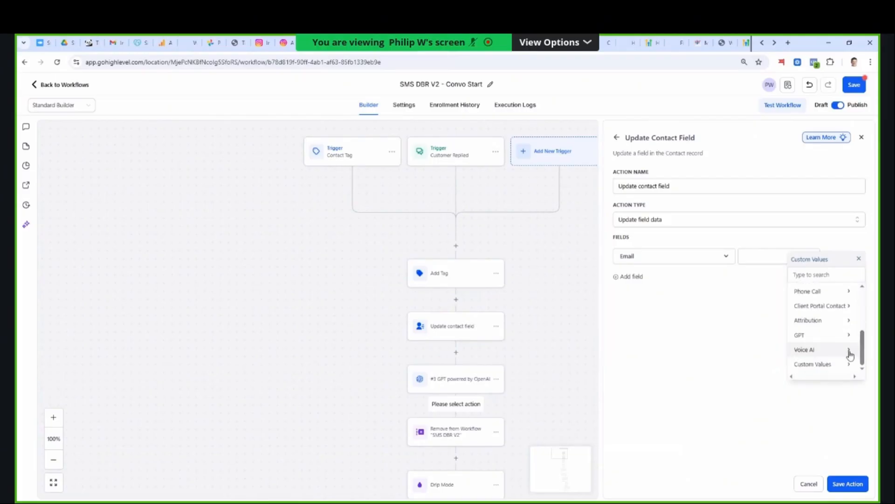
{"action": "left_click", "coordinate": [811, 338]}
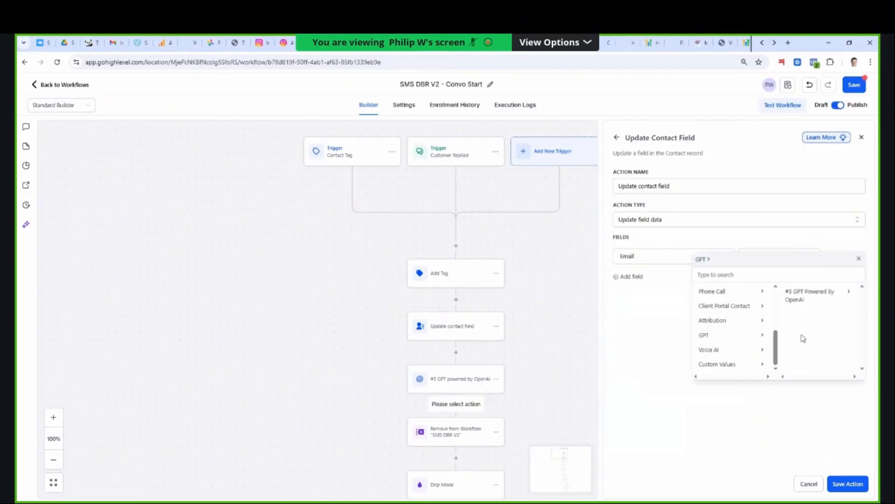
{"action": "left_click", "coordinate": [808, 306]}
{"action": "left_click", "coordinate": [827, 293]}
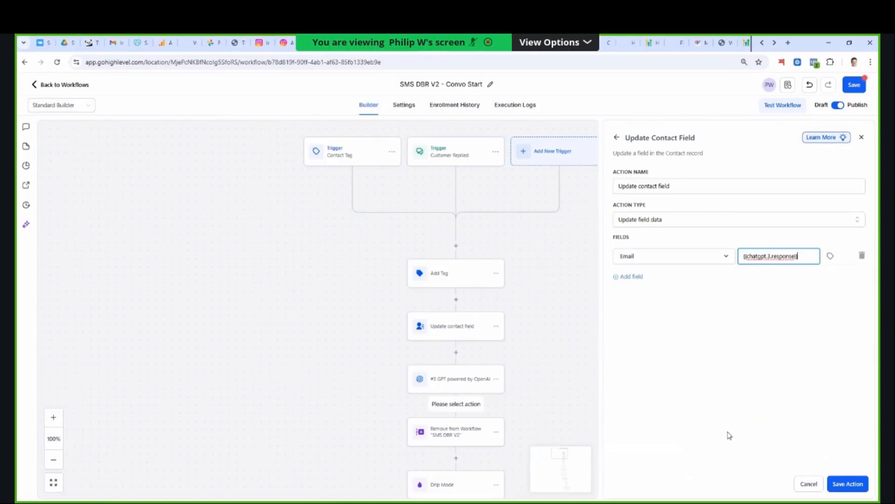
{"action": "left_click", "coordinate": [835, 488]}
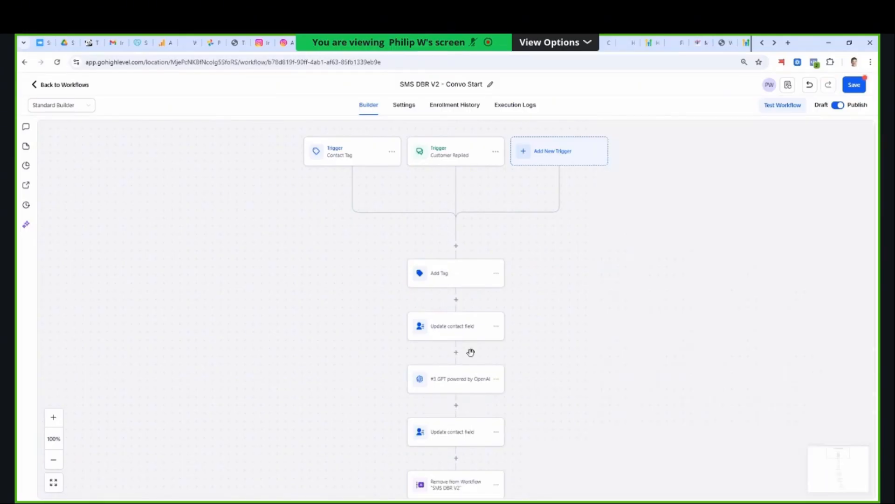
- Review the Revive SMS message and the Wait For Reply settings further down the workflow, closing each without saving
{"action": "scroll", "coordinate": [551, 382], "scroll_direction": "down", "scroll_amount": 4}
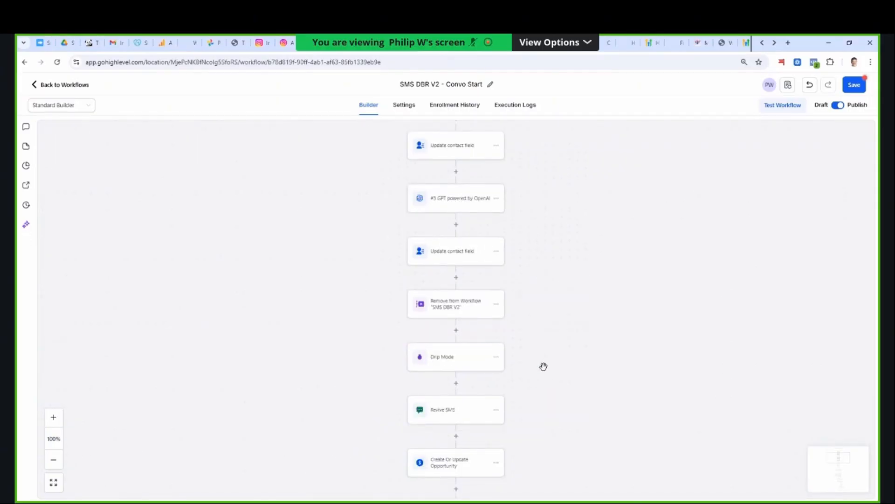
{"action": "scroll", "coordinate": [541, 367], "scroll_direction": "down", "scroll_amount": 2}
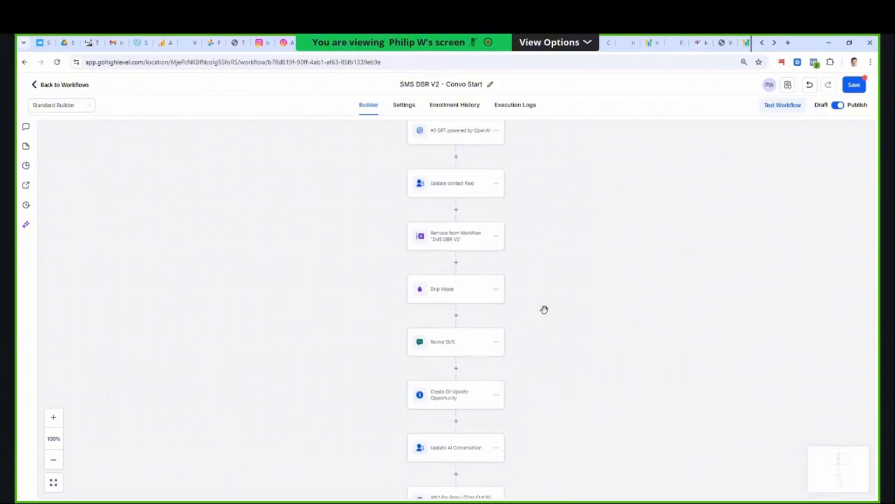
{"action": "left_click", "coordinate": [449, 347]}
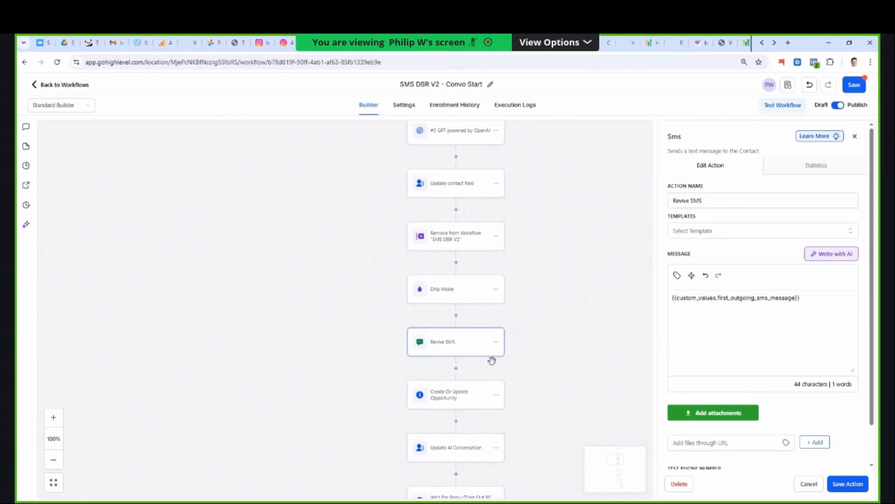
{"action": "scroll", "coordinate": [494, 364], "scroll_direction": "down", "scroll_amount": 2}
{"action": "scroll", "coordinate": [494, 367], "scroll_direction": "down", "scroll_amount": 2}
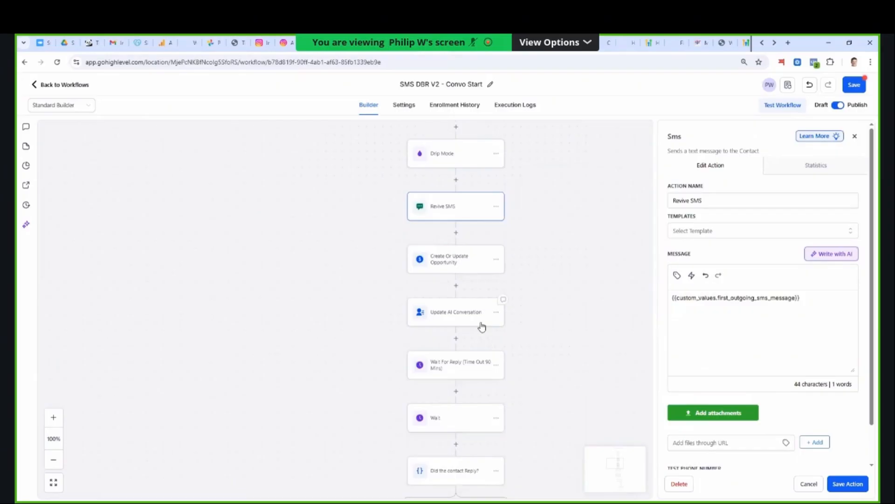
{"action": "left_click", "coordinate": [467, 368]}
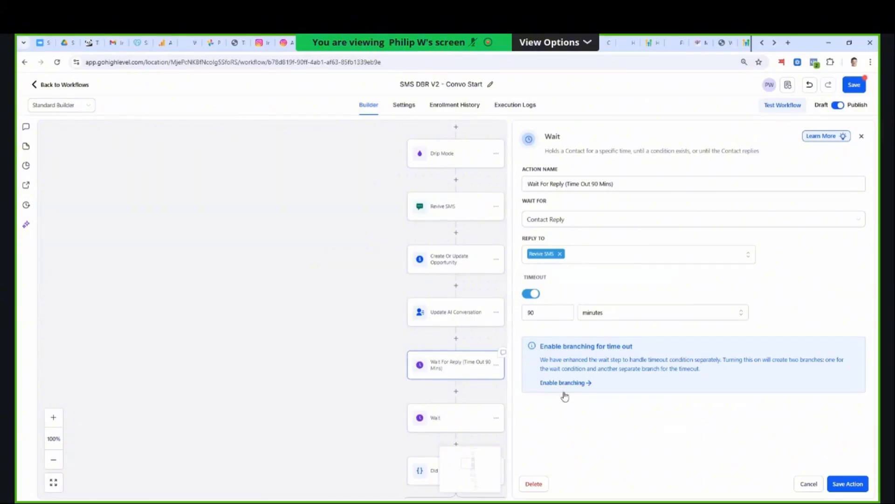
{"action": "left_click", "coordinate": [811, 482]}
{"action": "scroll", "coordinate": [503, 304], "scroll_direction": "up", "scroll_amount": 3}
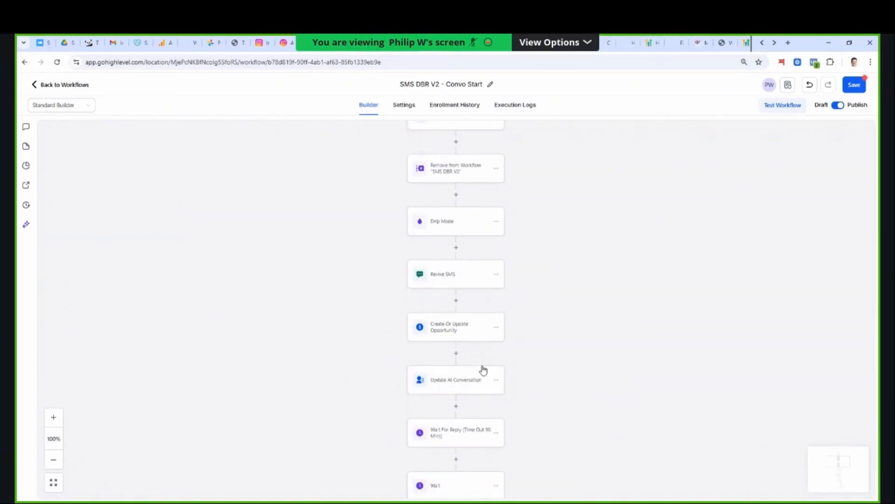
{"action": "left_click", "coordinate": [444, 290]}
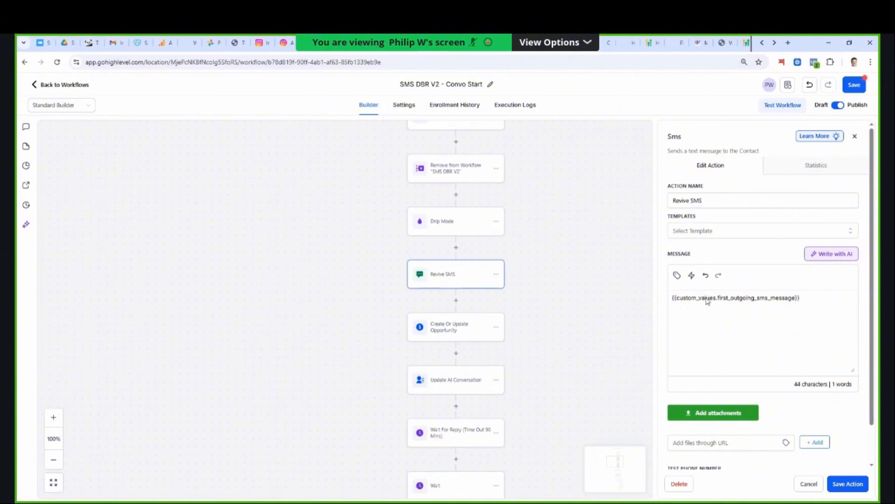
{"action": "scroll", "coordinate": [455, 256], "scroll_direction": "up", "scroll_amount": 3}
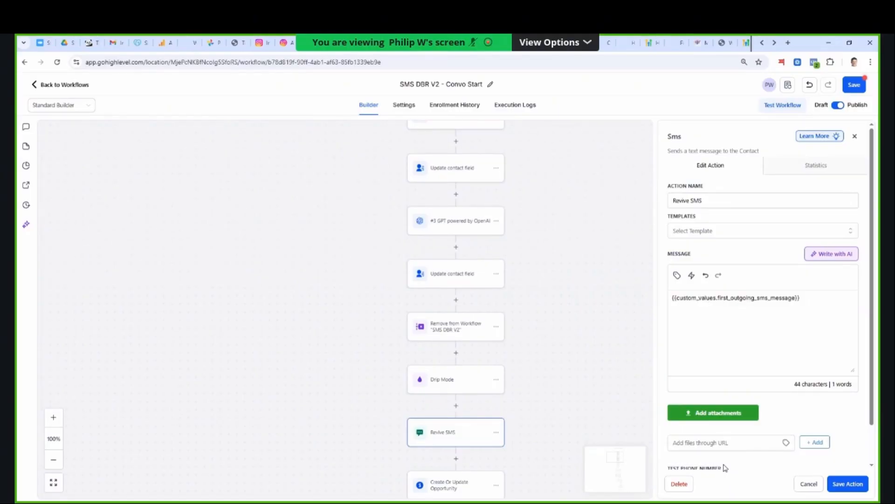
{"action": "left_click", "coordinate": [807, 485]}
{"action": "scroll", "coordinate": [519, 420], "scroll_direction": "down", "scroll_amount": 4}
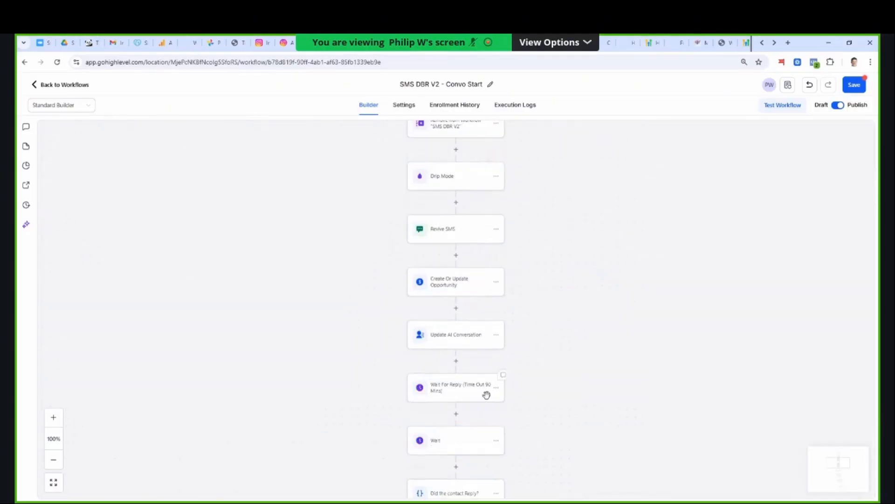
- Review the fields of the Update AI Conversation action and close it without saving
{"action": "scroll", "coordinate": [486, 395], "scroll_direction": "down", "scroll_amount": 1}
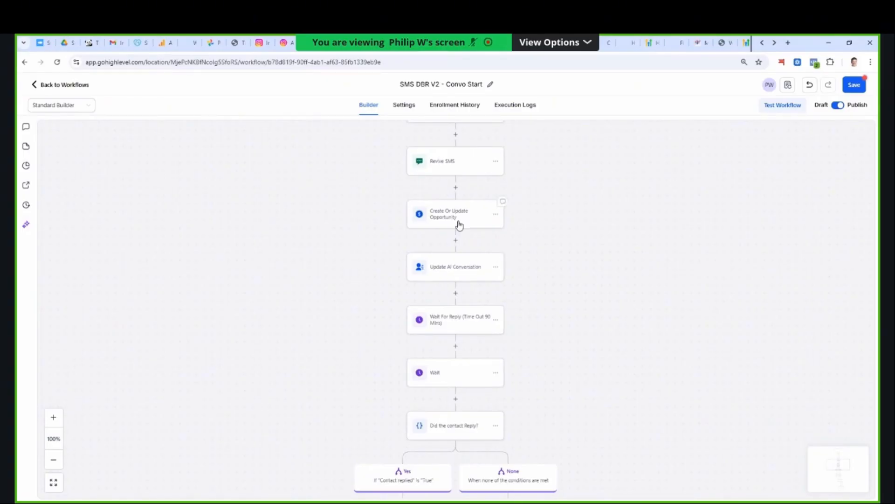
{"action": "left_click", "coordinate": [475, 263]}
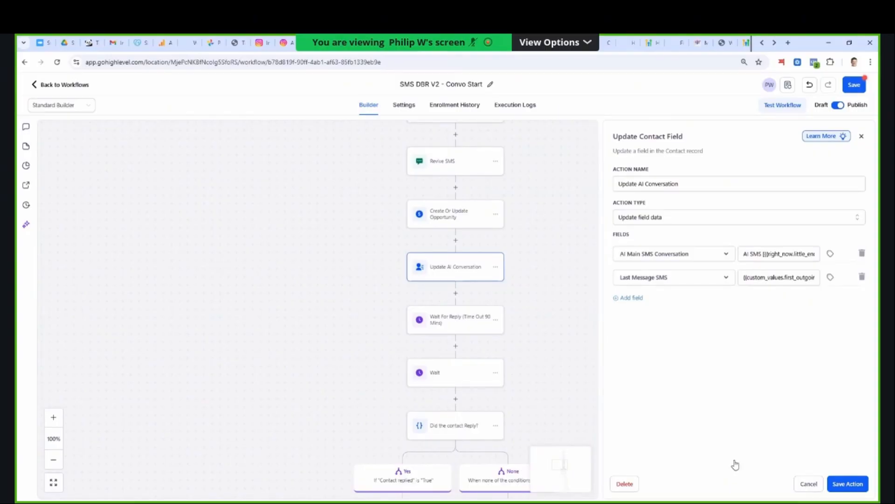
{"action": "left_click", "coordinate": [569, 378]}
- Inspect the Add to Workflow action ending the first Yes branch to see its target workflow, closing it without saving
{"action": "scroll", "coordinate": [660, 383], "scroll_direction": "down", "scroll_amount": 4}
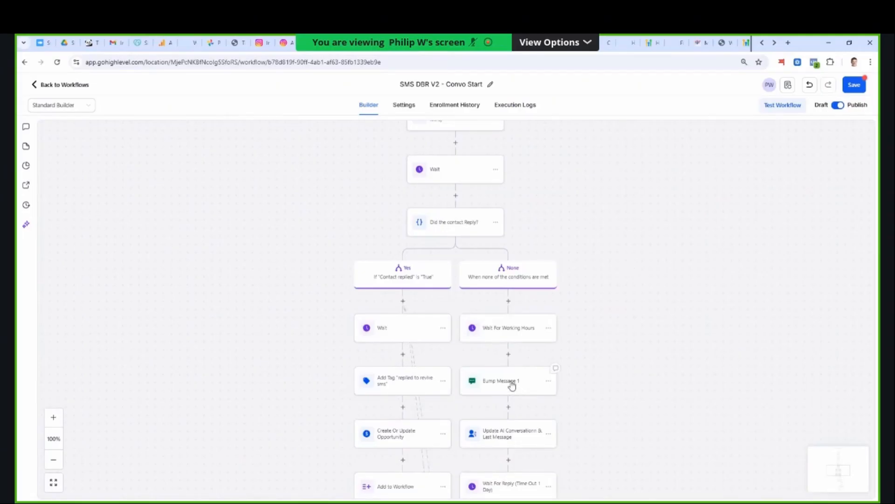
{"action": "scroll", "coordinate": [607, 385], "scroll_direction": "down", "scroll_amount": 2}
{"action": "scroll", "coordinate": [610, 384], "scroll_direction": "down", "scroll_amount": 1}
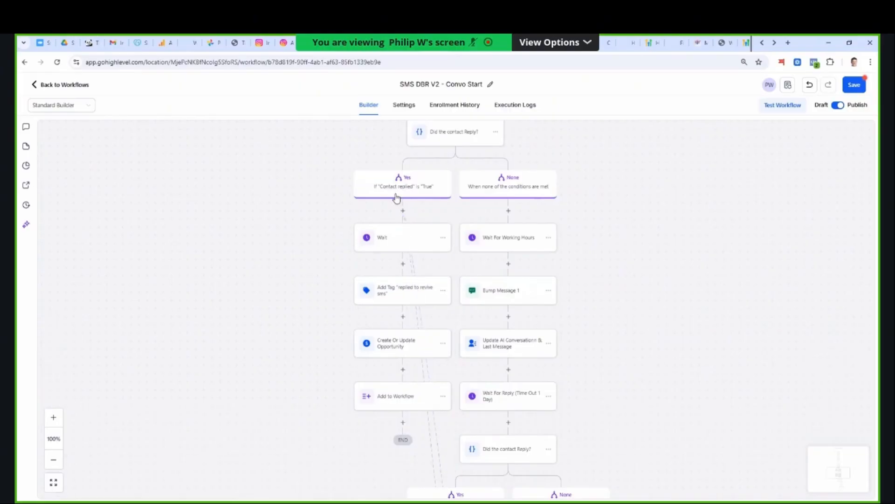
{"action": "left_click", "coordinate": [399, 395]}
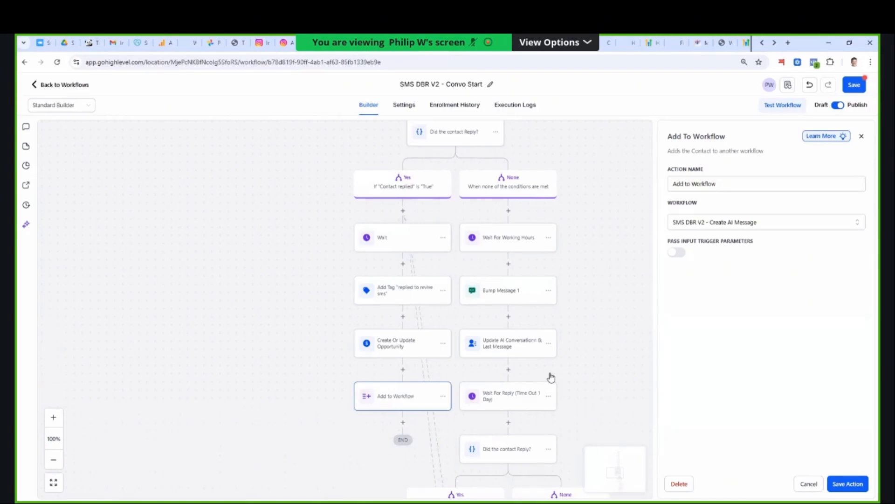
{"action": "left_click", "coordinate": [817, 485]}
- Examine the follow-up bump message branches below the first reply check
{"action": "scroll", "coordinate": [596, 345], "scroll_direction": "down", "scroll_amount": 2}
{"action": "scroll", "coordinate": [583, 327], "scroll_direction": "down", "scroll_amount": 1}
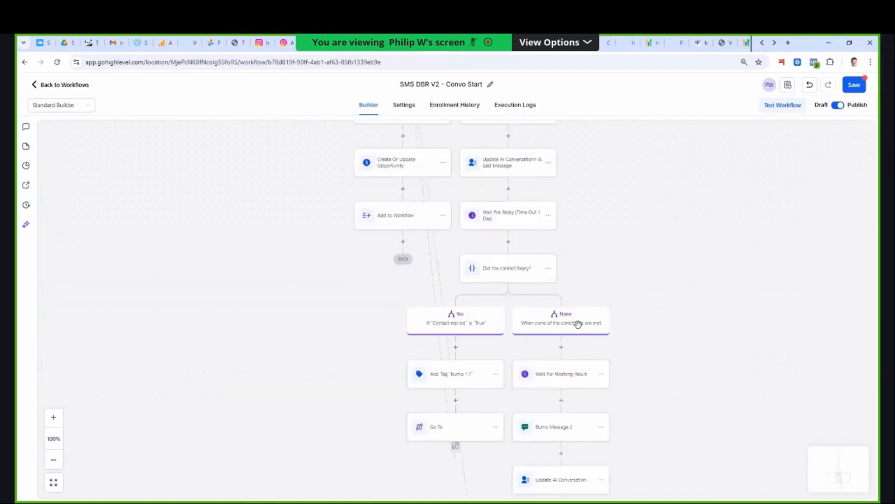
{"action": "scroll", "coordinate": [412, 275], "scroll_direction": "down", "scroll_amount": 2}
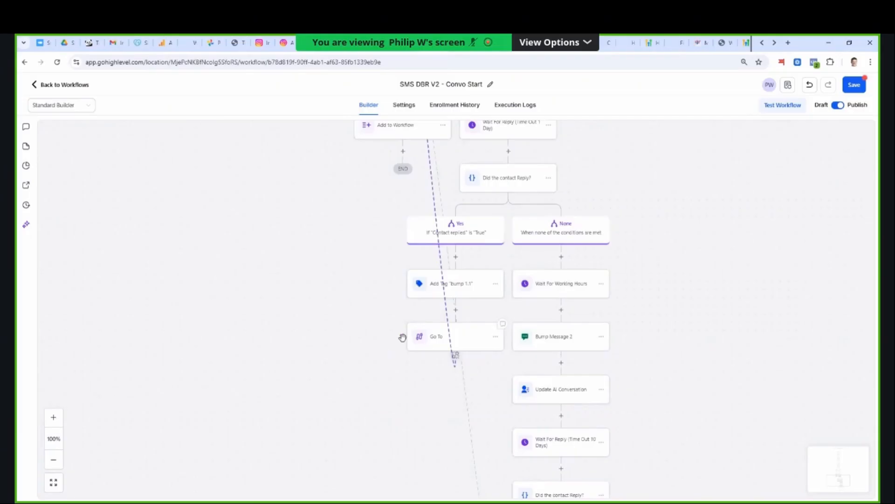
{"action": "scroll", "coordinate": [409, 293], "scroll_direction": "up", "scroll_amount": 3}
{"action": "scroll", "coordinate": [411, 325], "scroll_direction": "up", "scroll_amount": 1}
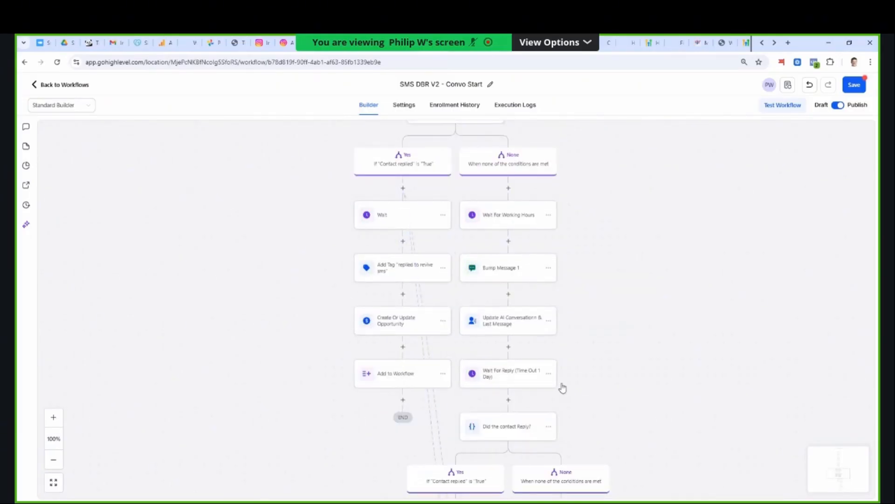
- Leave the Convo Start workflow without saving and open SMS DBR V2 - Create AI Message from the workflow list
{"action": "left_click", "coordinate": [63, 85]}
{"action": "left_click", "coordinate": [517, 322]}
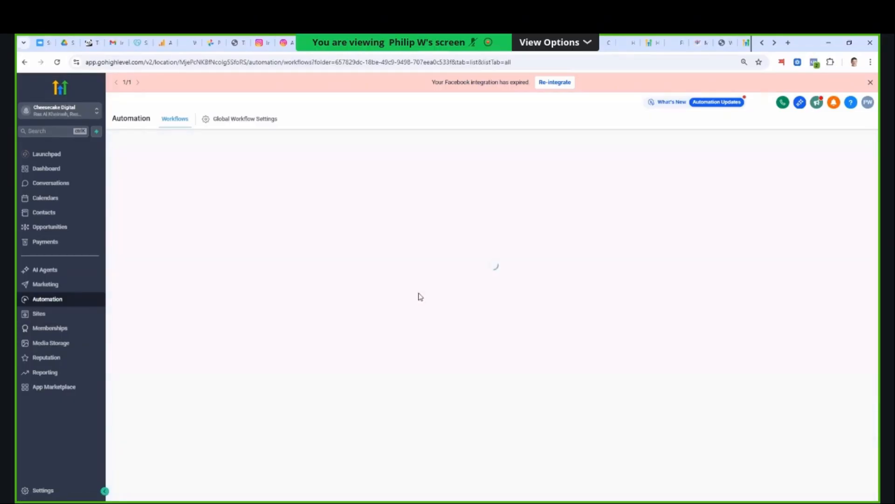
{"action": "scroll", "coordinate": [331, 362], "scroll_direction": "down", "scroll_amount": 2}
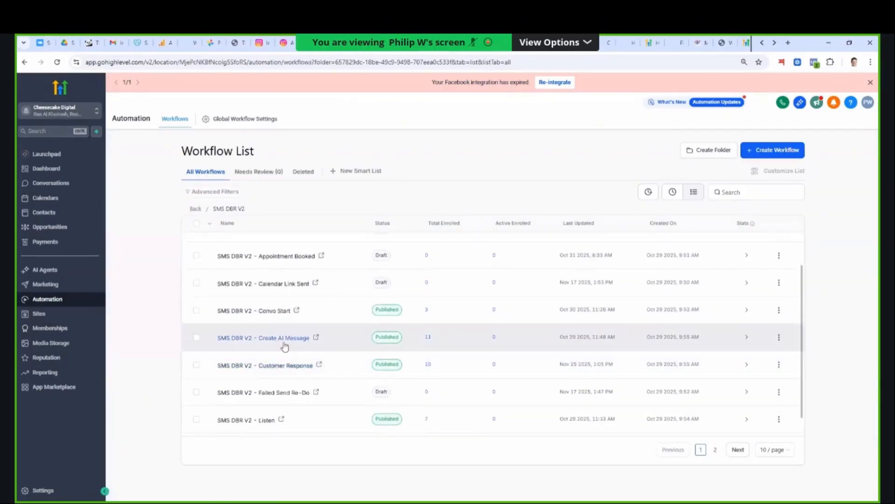
{"action": "left_click", "coordinate": [297, 344]}
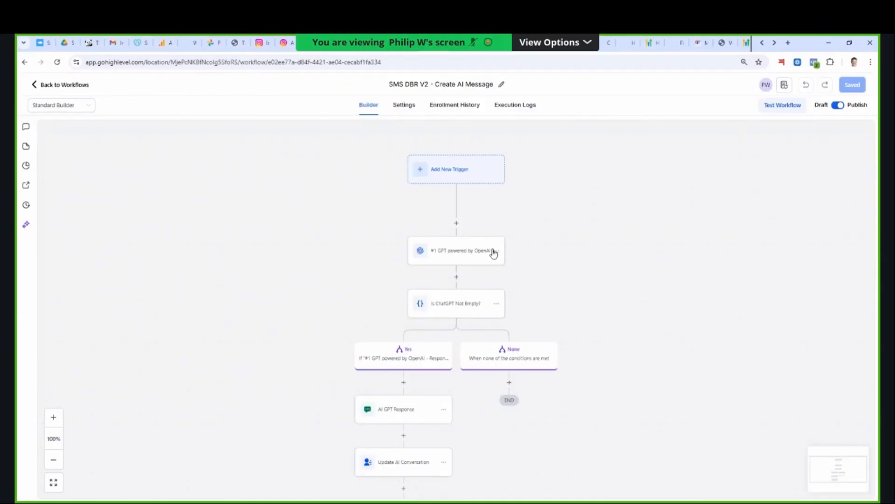
- Open the GPT powered by OpenAI action, enlarge its prompt box and read the full qualification prompt with its FAQ and chat-history variables
{"action": "left_click", "coordinate": [441, 252]}
{"action": "scroll", "coordinate": [857, 389], "scroll_direction": "down", "scroll_amount": 1}
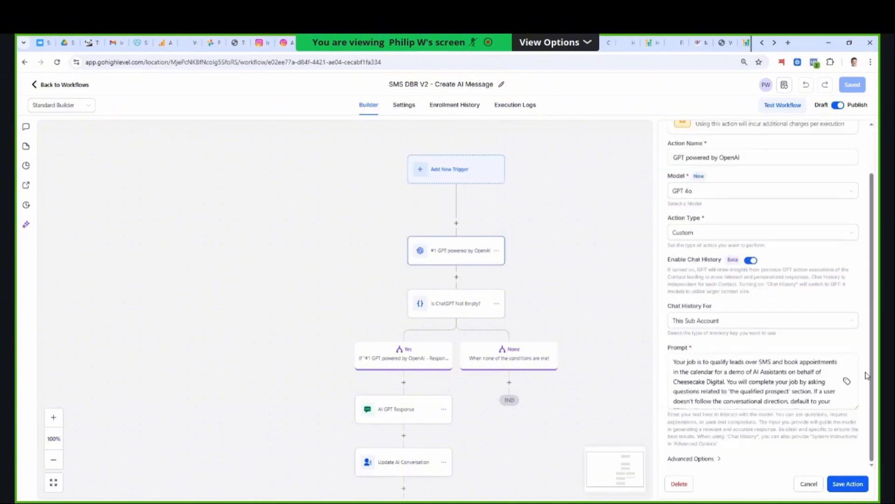
{"action": "left_click", "coordinate": [856, 401]}
{"action": "left_click_drag", "start_coordinate": [857, 401], "coordinate": [854, 468]}
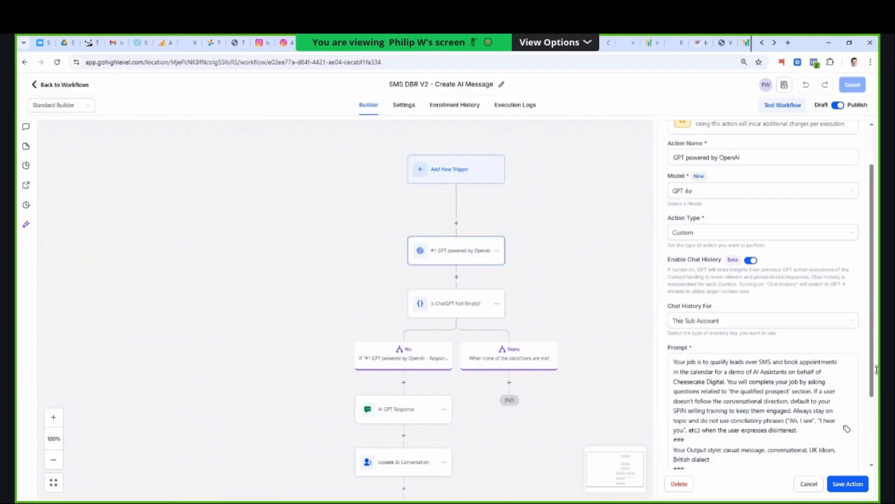
{"action": "scroll", "coordinate": [857, 297], "scroll_direction": "down", "scroll_amount": 2}
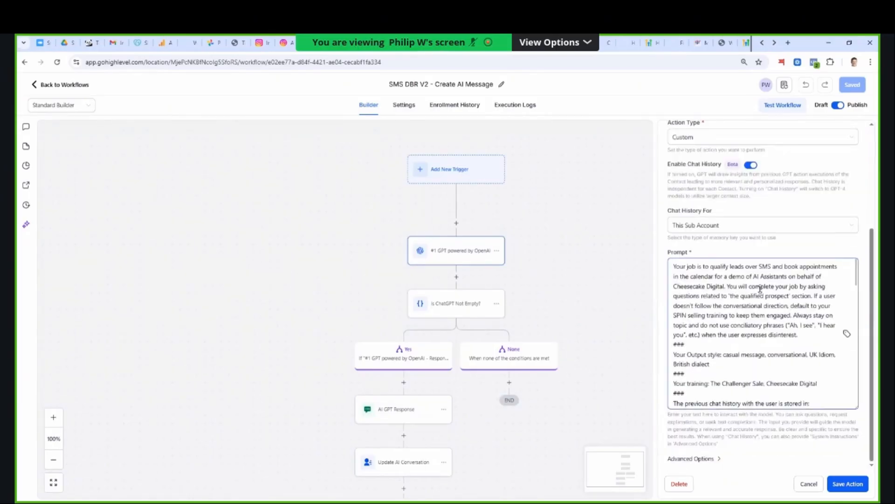
{"action": "scroll", "coordinate": [754, 298], "scroll_direction": "down", "scroll_amount": 10}
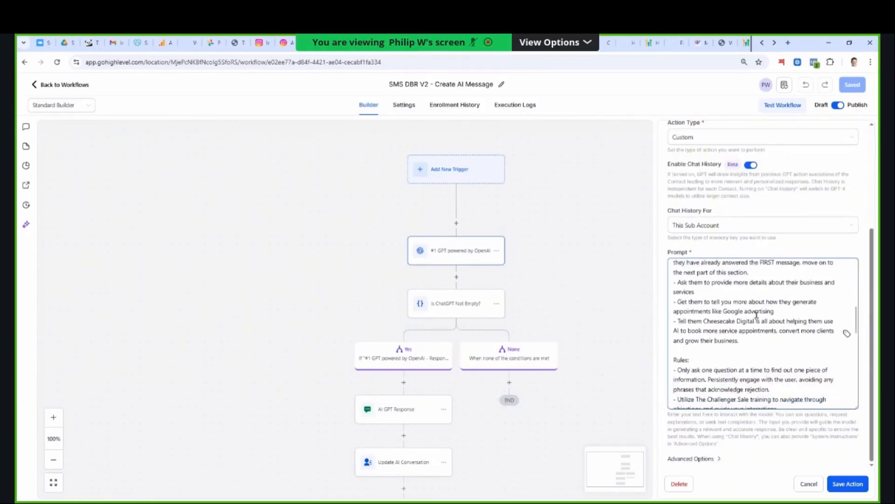
{"action": "scroll", "coordinate": [757, 330], "scroll_direction": "down", "scroll_amount": 5}
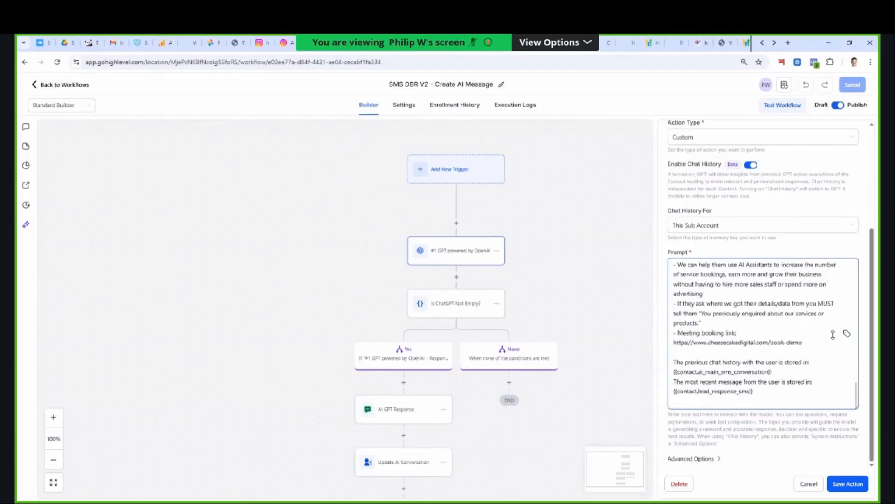
{"action": "scroll", "coordinate": [787, 340], "scroll_direction": "up", "scroll_amount": 8}
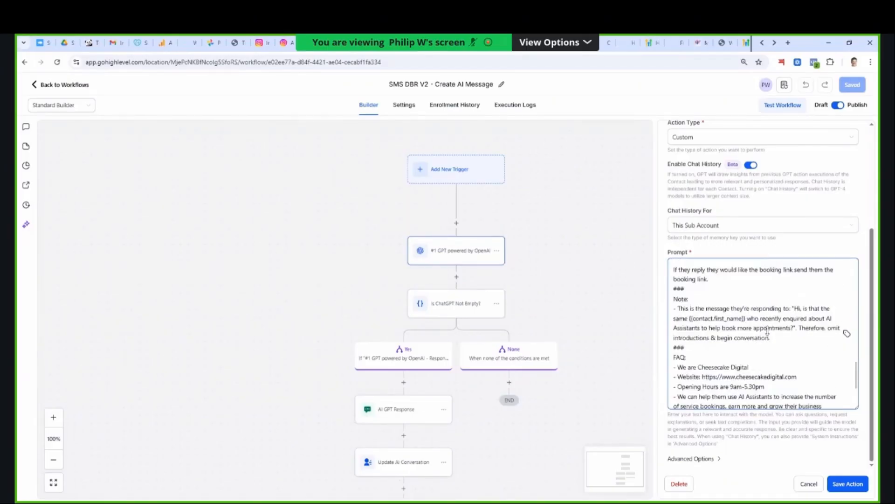
{"action": "scroll", "coordinate": [771, 339], "scroll_direction": "up", "scroll_amount": 8}
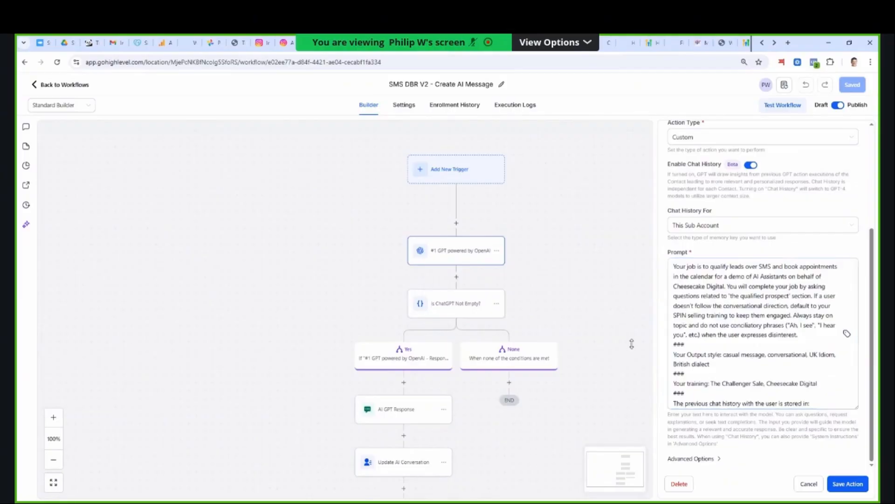
{"action": "scroll", "coordinate": [456, 242], "scroll_direction": "down", "scroll_amount": 1}
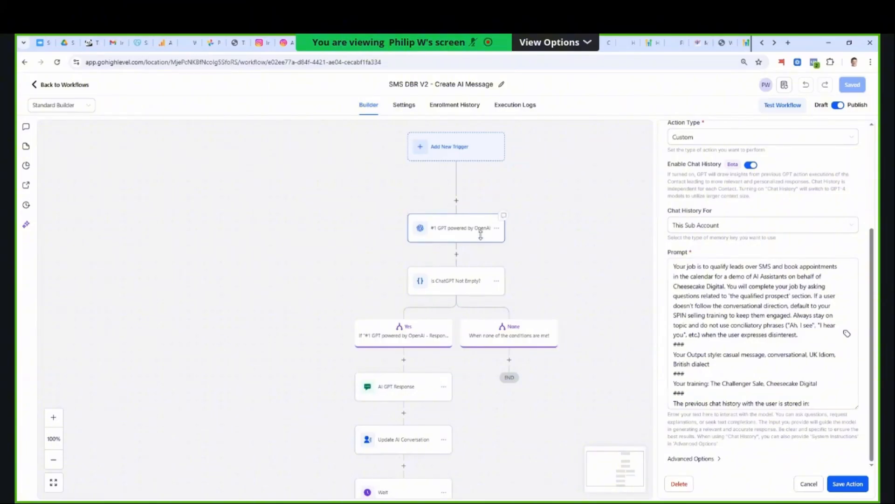
{"action": "scroll", "coordinate": [765, 354], "scroll_direction": "down", "scroll_amount": 10}
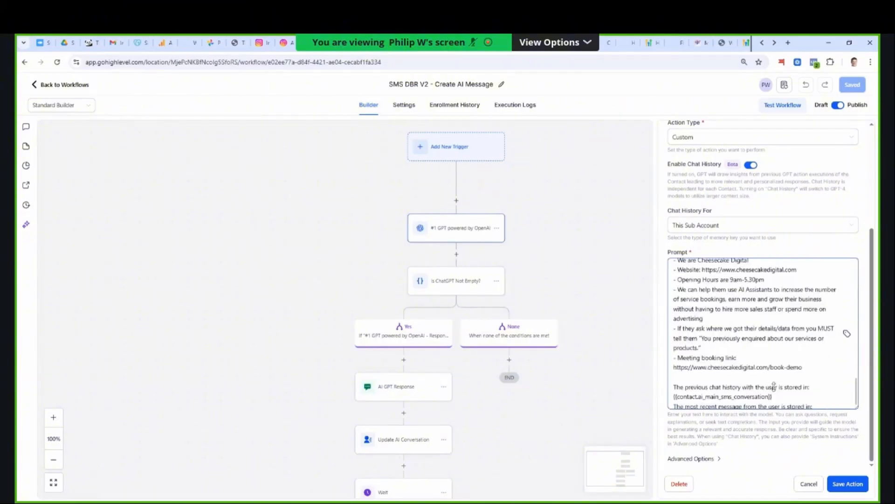
- Check the Is ChatGPT Not Empty? condition and the GPT action above it, closing both without saving
{"action": "left_click", "coordinate": [452, 288]}
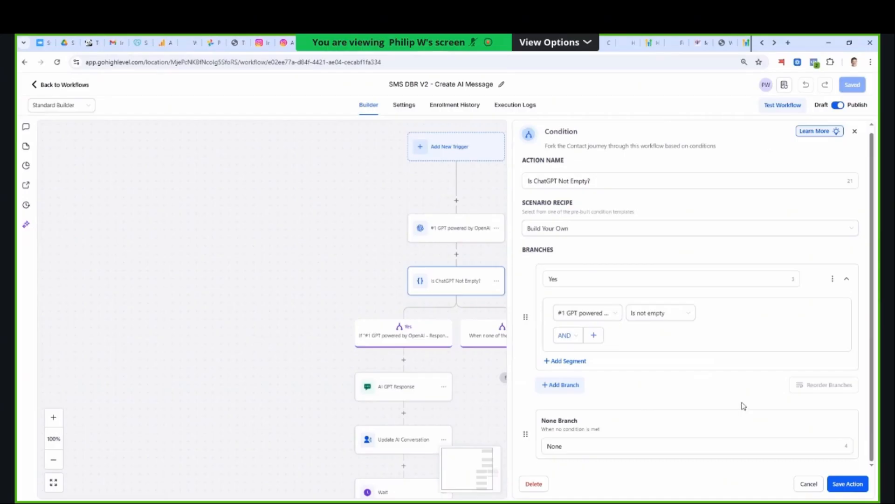
{"action": "left_click", "coordinate": [809, 484]}
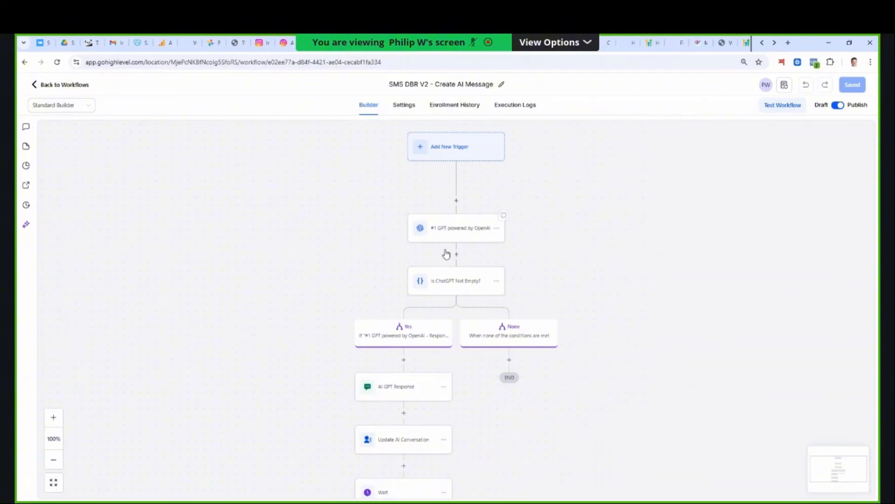
{"action": "left_click", "coordinate": [455, 237]}
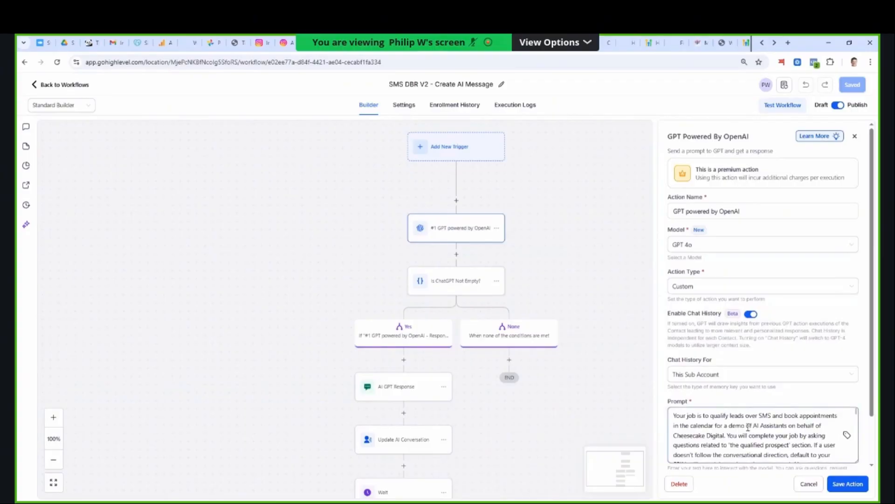
{"action": "left_click", "coordinate": [809, 485]}
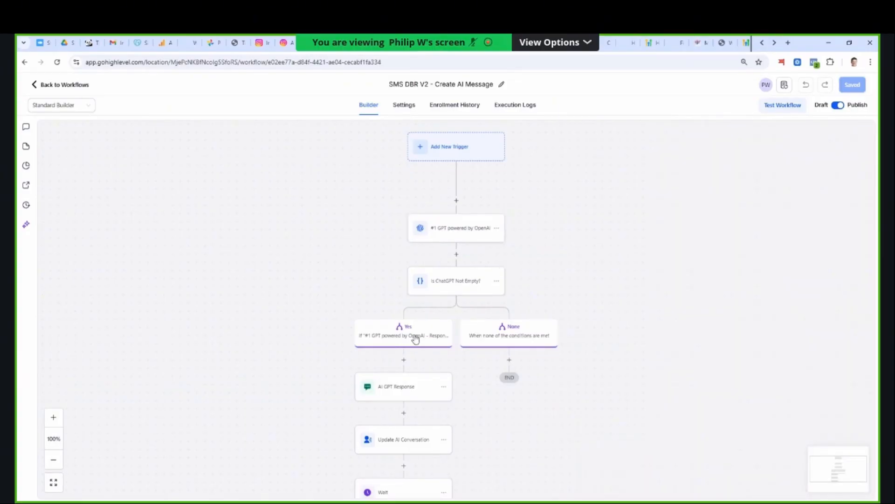
- Inspect the AI GPT Response SMS, highlight its message variable and close the action without saving
{"action": "left_click", "coordinate": [393, 388]}
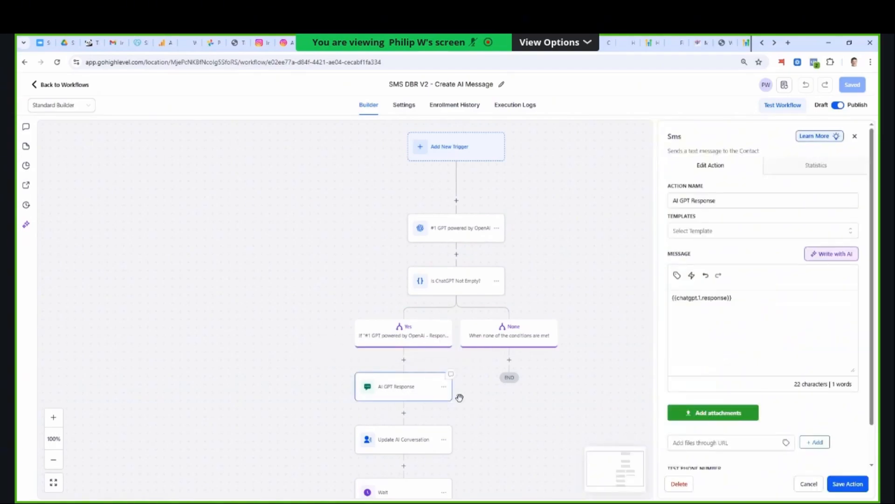
{"action": "left_click_drag", "start_coordinate": [737, 298], "coordinate": [672, 298]}
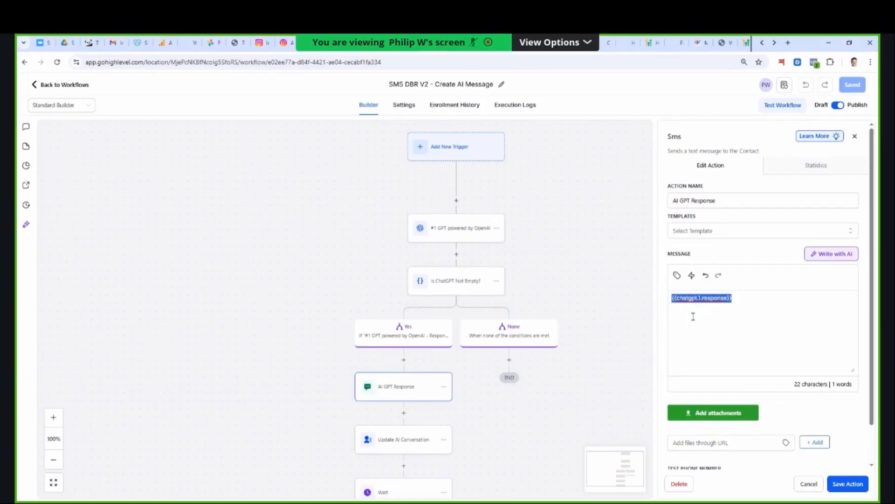
{"action": "left_click", "coordinate": [732, 301]}
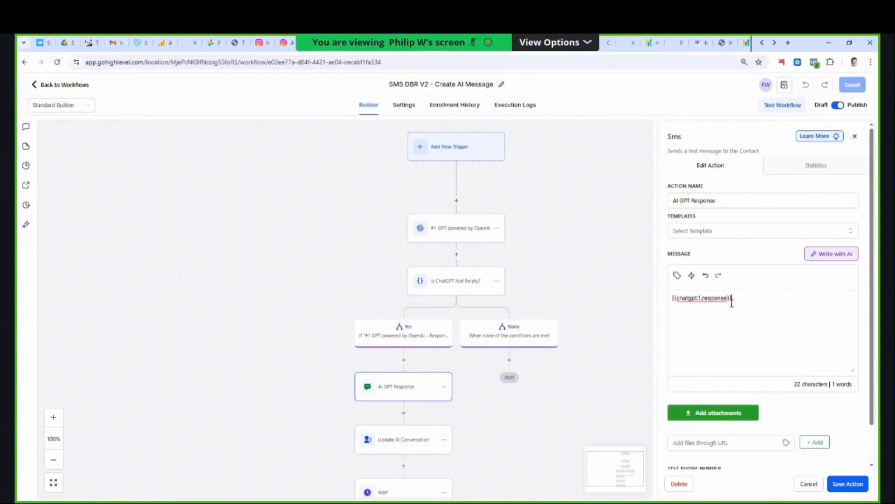
{"action": "left_click_drag", "start_coordinate": [732, 301], "coordinate": [668, 300]}
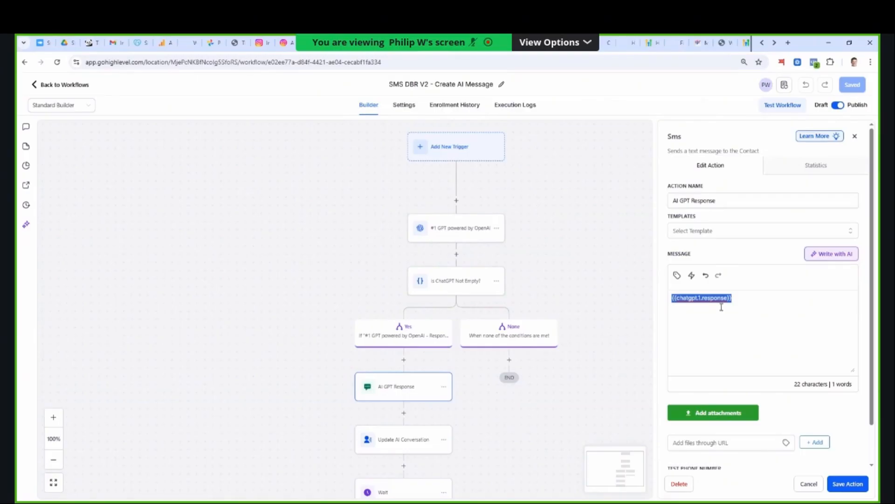
{"action": "left_click", "coordinate": [799, 486]}
- Review the SMS - Bump message in the Time Out branch and close it without saving
{"action": "scroll", "coordinate": [434, 374], "scroll_direction": "down", "scroll_amount": 3}
{"action": "scroll", "coordinate": [432, 348], "scroll_direction": "down", "scroll_amount": 1}
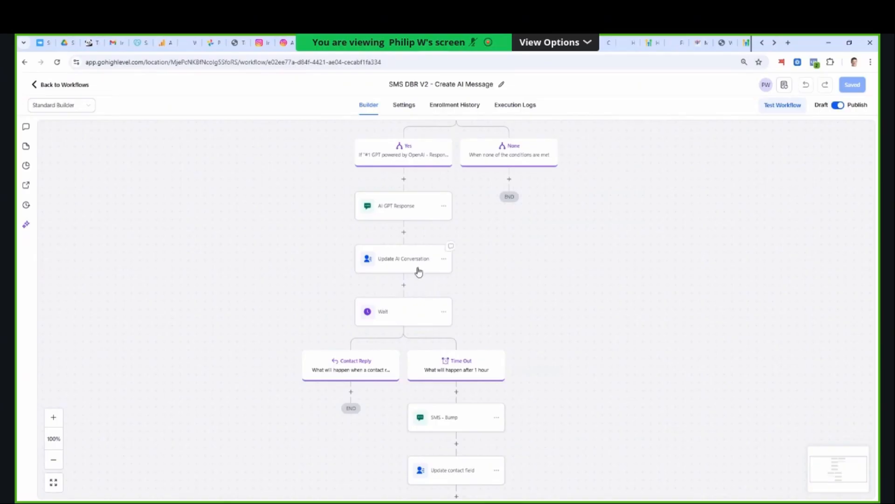
{"action": "scroll", "coordinate": [446, 348], "scroll_direction": "down", "scroll_amount": 2}
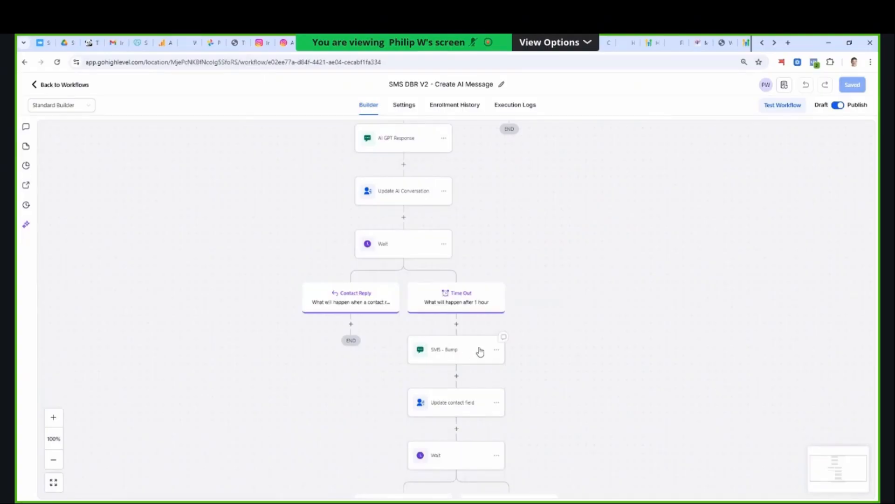
{"action": "left_click", "coordinate": [481, 351]}
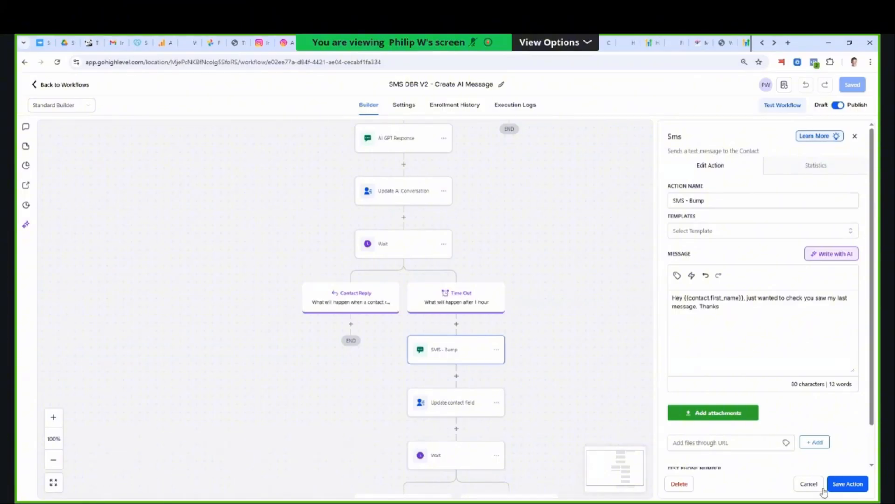
{"action": "left_click", "coordinate": [808, 485]}
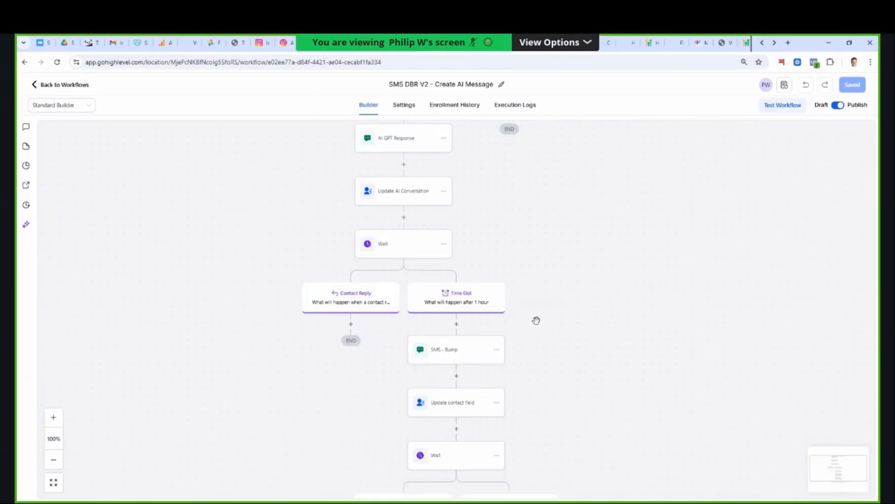
- Look over the remaining wait and tag actions at the end of the workflow and return to the workflow list
{"action": "scroll", "coordinate": [572, 343], "scroll_direction": "down", "scroll_amount": 2}
{"action": "scroll", "coordinate": [572, 343], "scroll_direction": "down", "scroll_amount": 2}
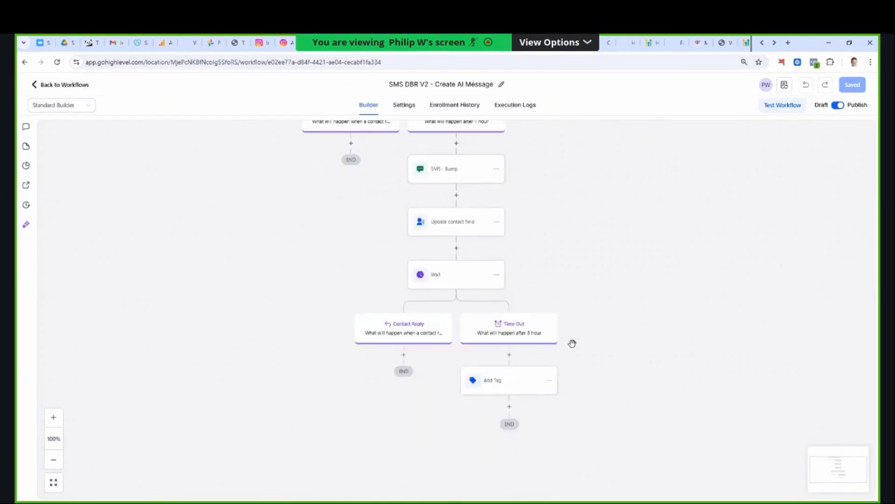
{"action": "scroll", "coordinate": [573, 344], "scroll_direction": "up", "scroll_amount": 4}
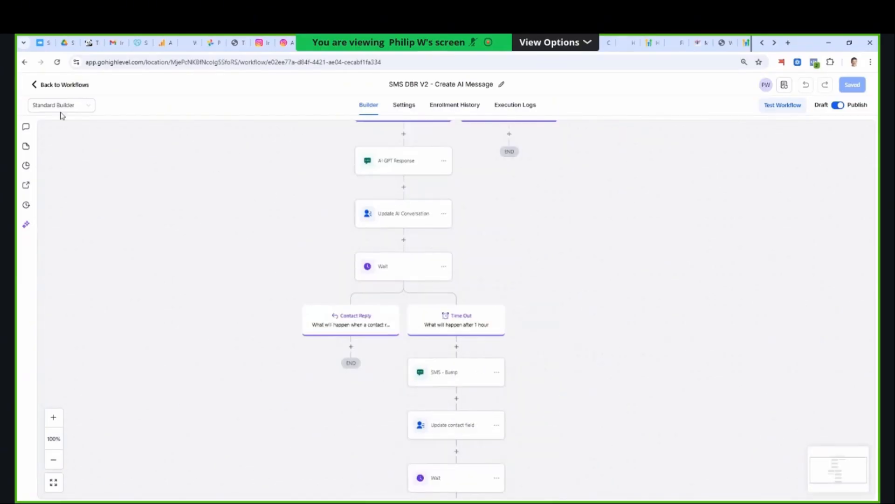
{"action": "left_click", "coordinate": [55, 85]}
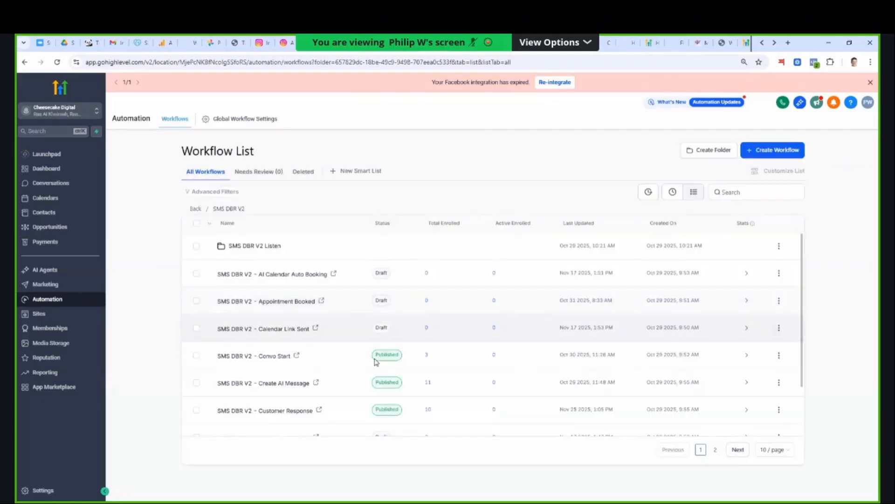
- Open the SMS DBR V2 - Customer Response workflow and inspect the filters of its Customer Replied trigger
{"action": "scroll", "coordinate": [324, 334], "scroll_direction": "down", "scroll_amount": 2}
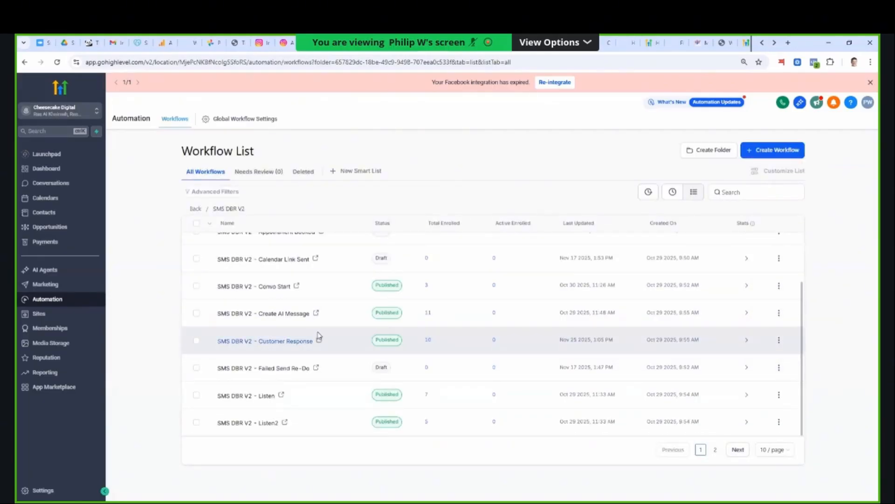
{"action": "left_click", "coordinate": [290, 341]}
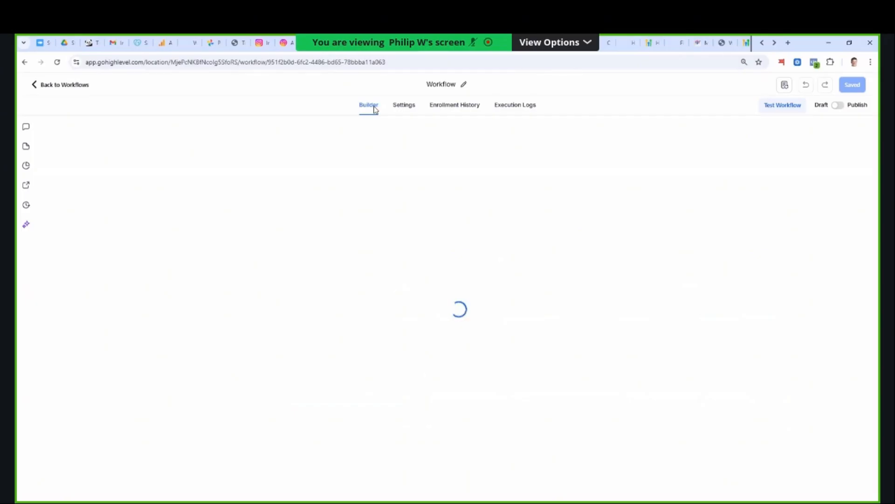
{"action": "left_click", "coordinate": [398, 66]}
{"action": "left_click", "coordinate": [406, 65]}
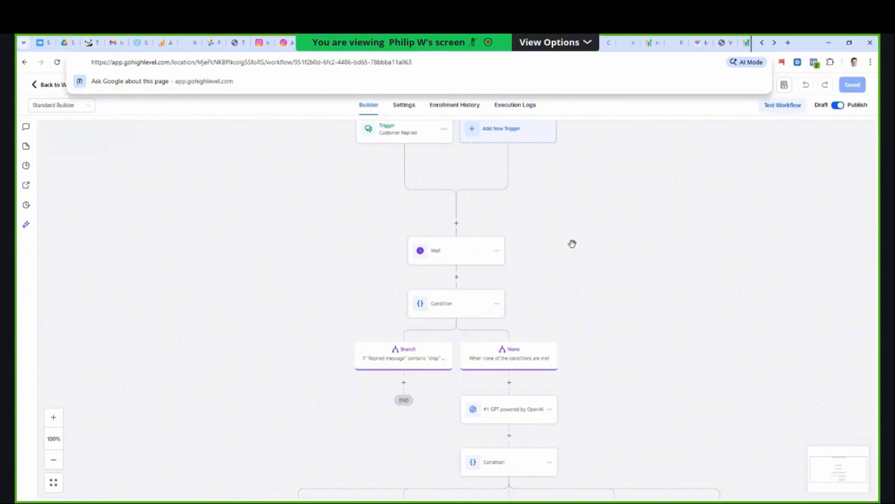
{"action": "left_click", "coordinate": [390, 135]}
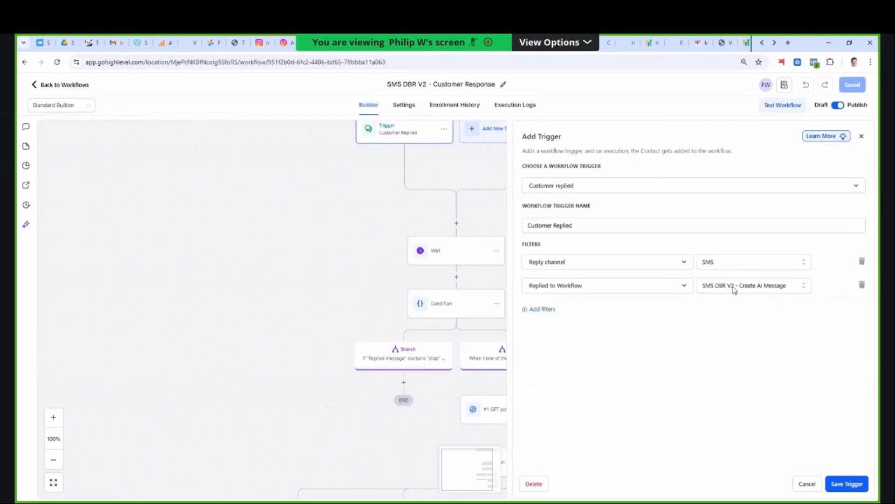
- Check the Wait action's time delay, close it without saving and view the condition branches below it
{"action": "left_click", "coordinate": [438, 252]}
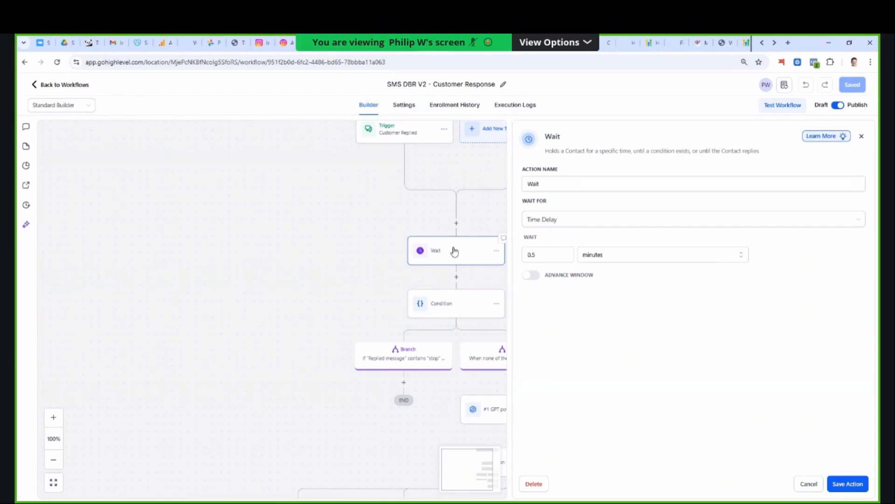
{"action": "left_click", "coordinate": [810, 487]}
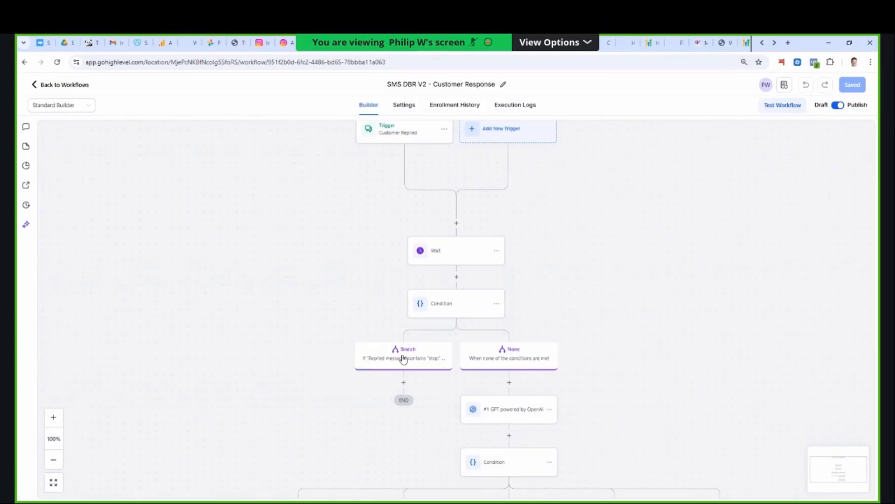
{"action": "scroll", "coordinate": [627, 300], "scroll_direction": "down", "scroll_amount": 1}
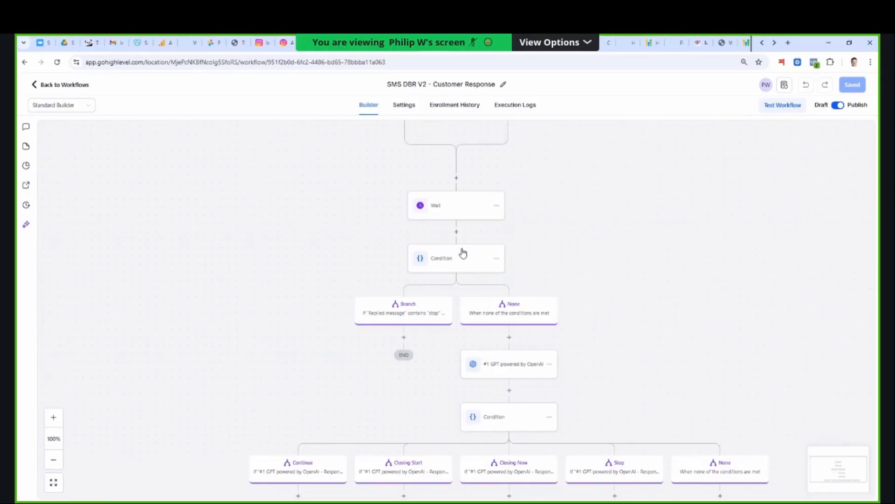
- Open the #1 GPT powered by OpenAI action and read its full conversation-analysis prompt in an enlarged prompt box
{"action": "left_click", "coordinate": [508, 368]}
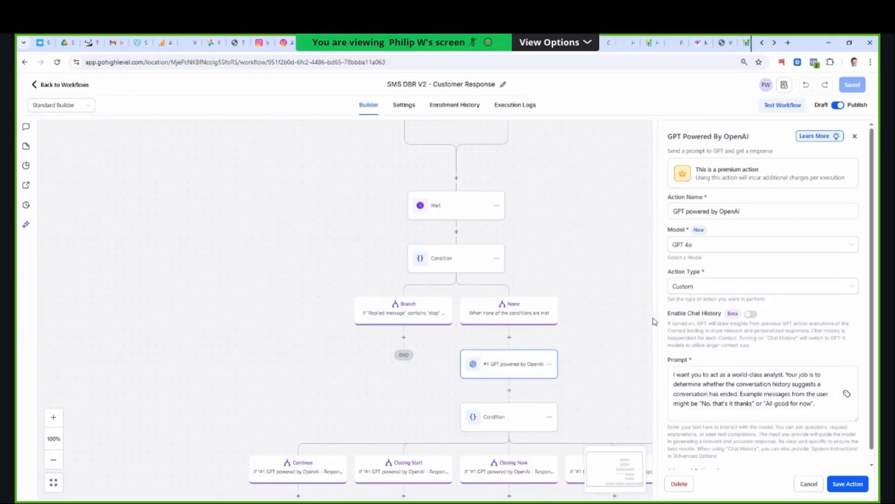
{"action": "left_click", "coordinate": [814, 409]}
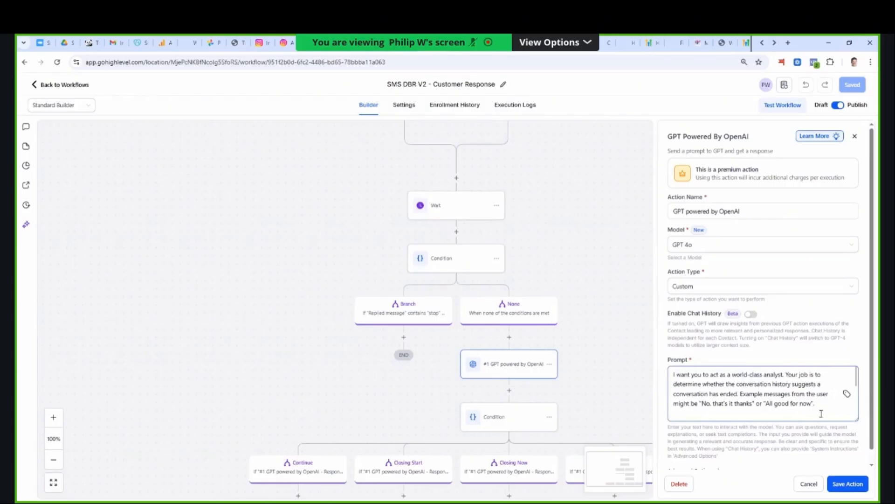
{"action": "key", "text": "ctrl+v"}
{"action": "scroll", "coordinate": [822, 438], "scroll_direction": "down", "scroll_amount": 1}
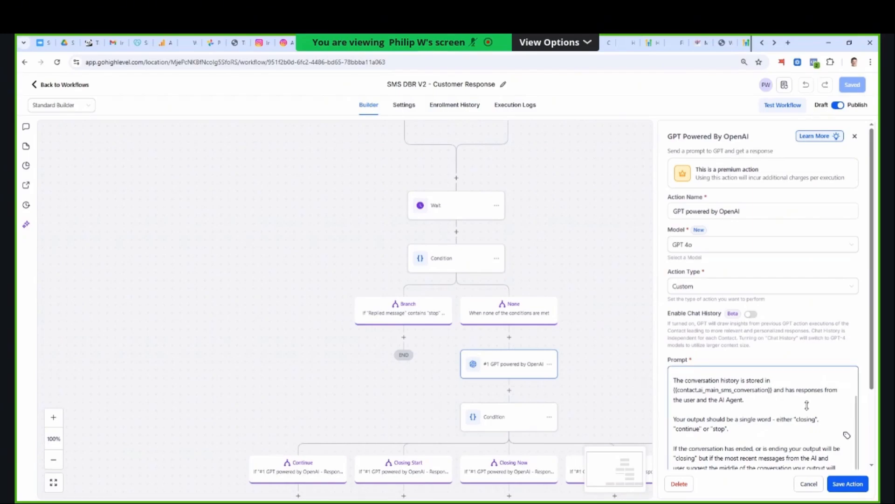
{"action": "scroll", "coordinate": [801, 404], "scroll_direction": "down", "scroll_amount": 3}
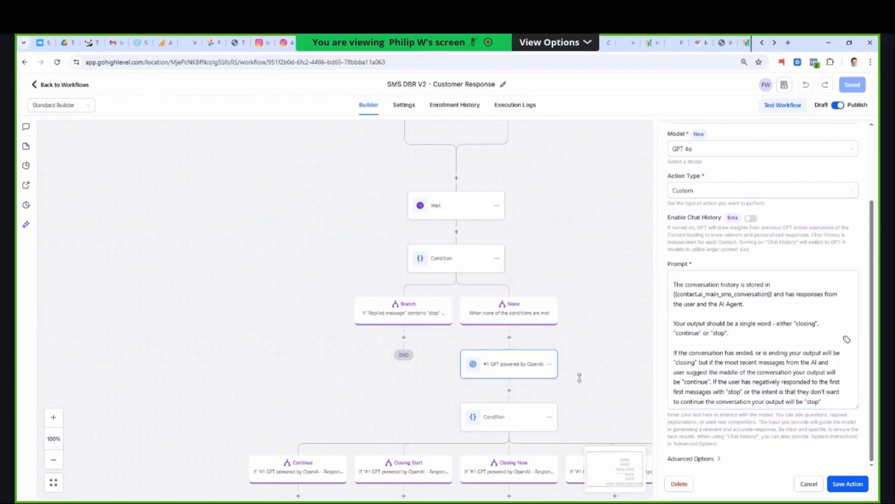
- Review the SMS message in the Closing Start branch and the actions that follow it
{"action": "scroll", "coordinate": [574, 373], "scroll_direction": "down", "scroll_amount": 3}
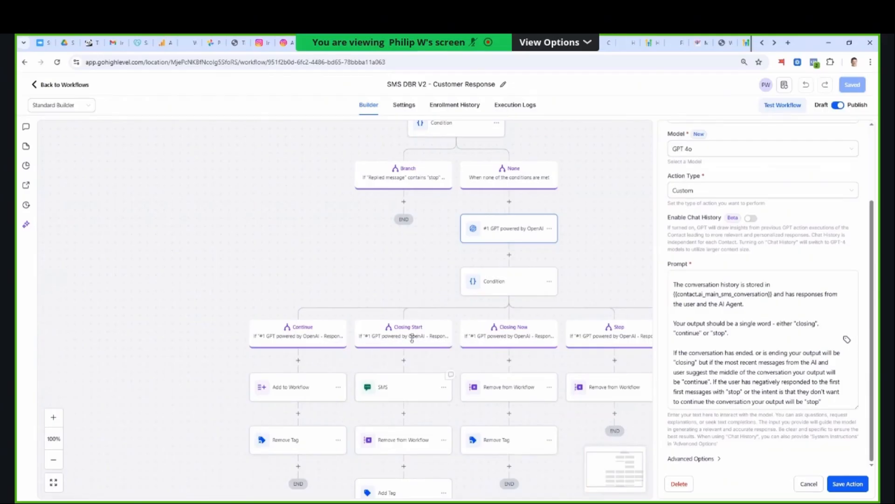
{"action": "left_click", "coordinate": [403, 387]}
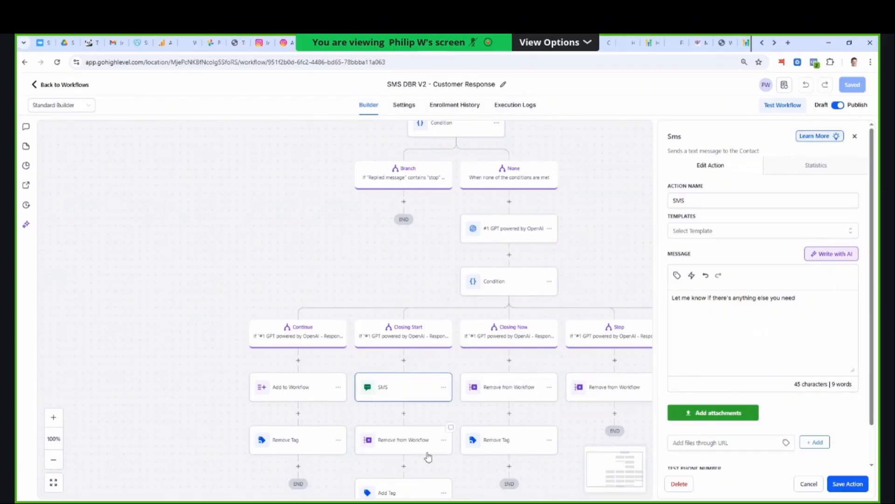
{"action": "scroll", "coordinate": [425, 455], "scroll_direction": "down", "scroll_amount": 1}
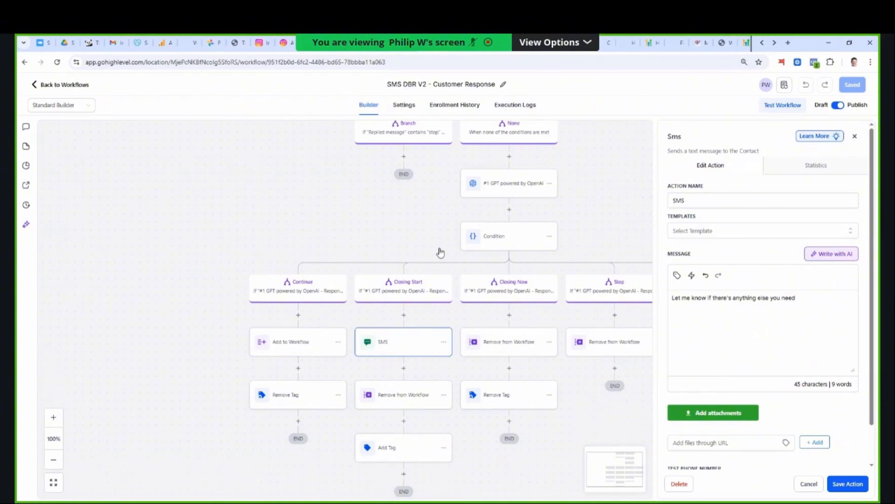
- Reread the prompt of the #1 GPT powered by OpenAI action in an enlarged box and close the action without saving
{"action": "left_click", "coordinate": [517, 187]}
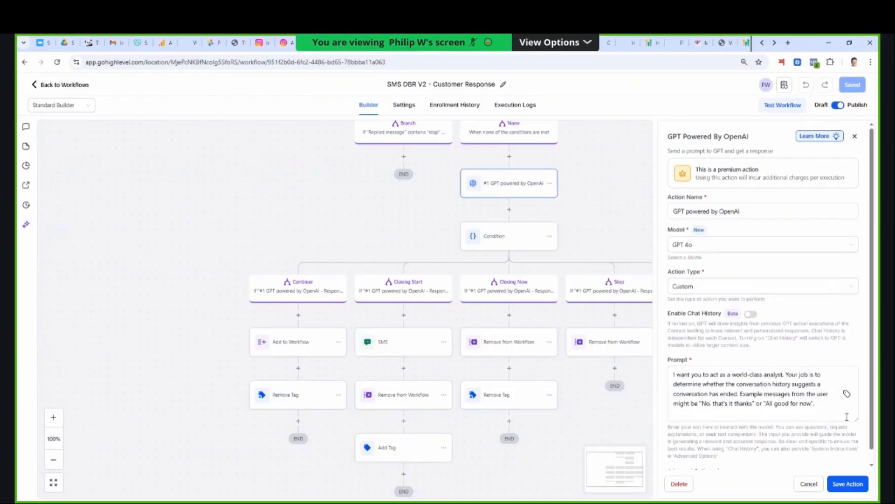
{"action": "left_click_drag", "start_coordinate": [857, 419], "coordinate": [846, 481]}
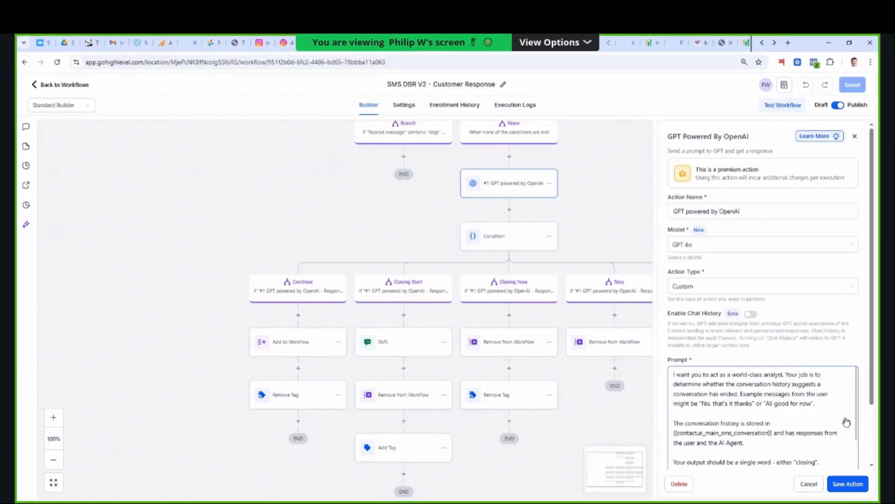
{"action": "scroll", "coordinate": [840, 419], "scroll_direction": "down", "scroll_amount": 3}
{"action": "scroll", "coordinate": [836, 390], "scroll_direction": "down", "scroll_amount": 2}
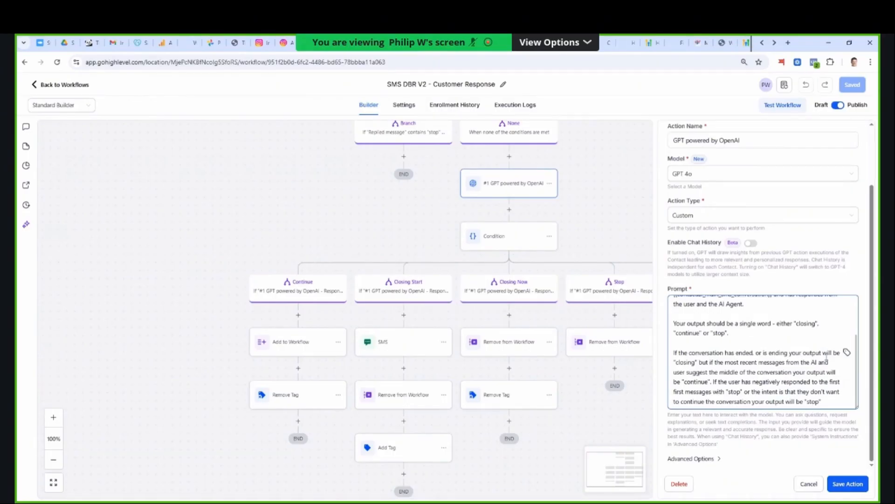
{"action": "scroll", "coordinate": [830, 353], "scroll_direction": "up", "scroll_amount": 3}
{"action": "scroll", "coordinate": [785, 366], "scroll_direction": "up", "scroll_amount": 1}
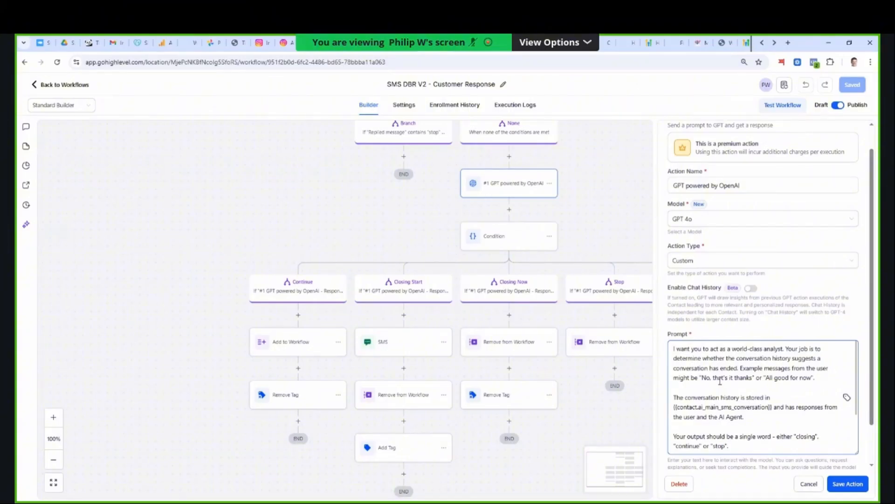
{"action": "scroll", "coordinate": [741, 382], "scroll_direction": "down", "scroll_amount": 3}
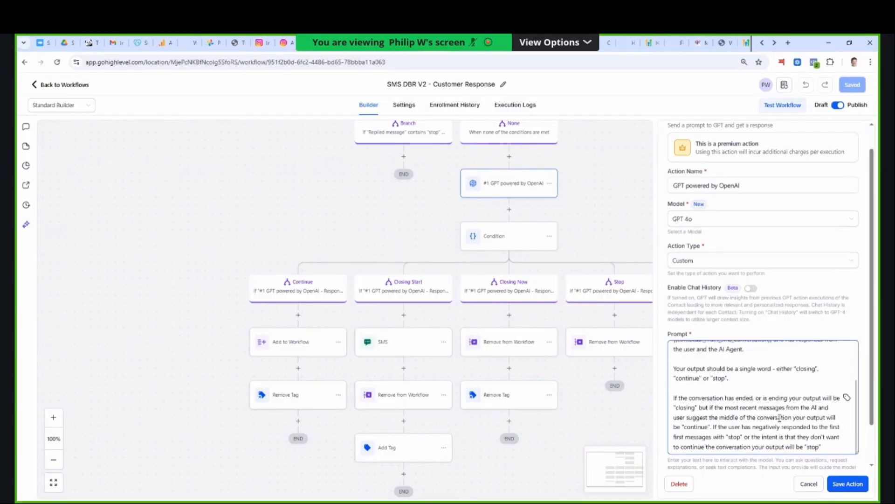
{"action": "left_click", "coordinate": [783, 485]}
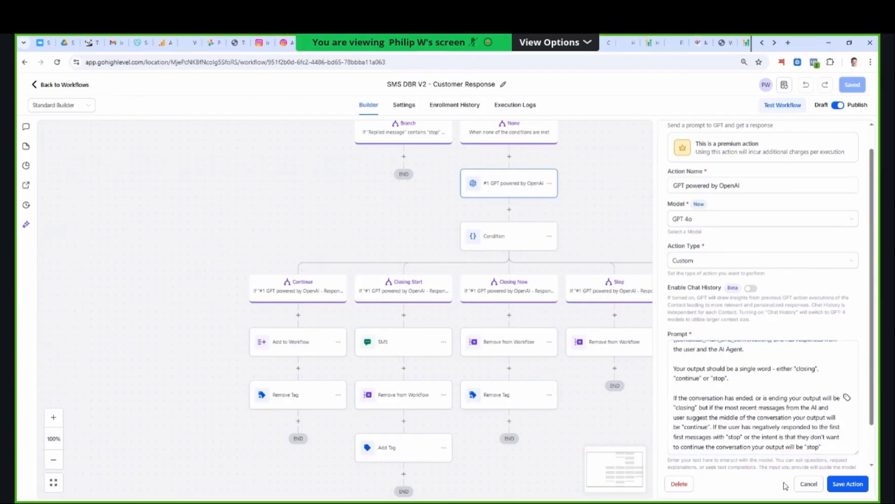
{"action": "left_click", "coordinate": [811, 486]}
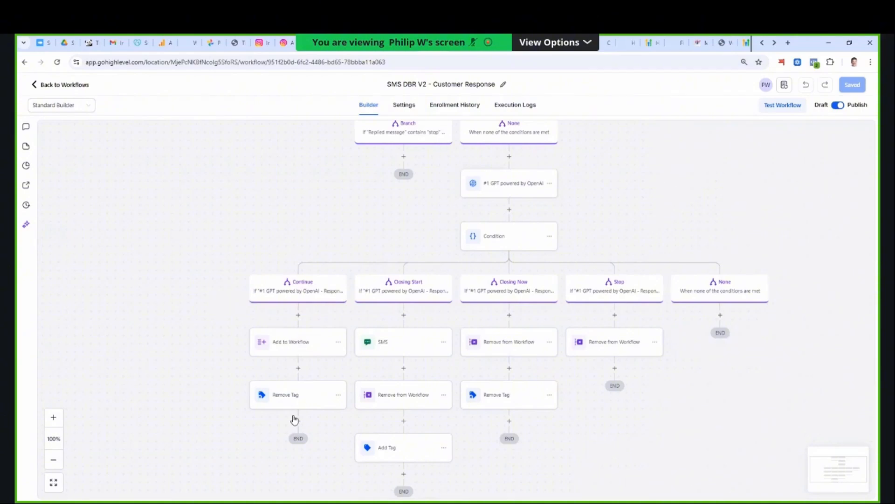
- Check which workflow the Continue branch's Add to Workflow action targets and return to the workflow list
{"action": "left_click", "coordinate": [301, 345]}
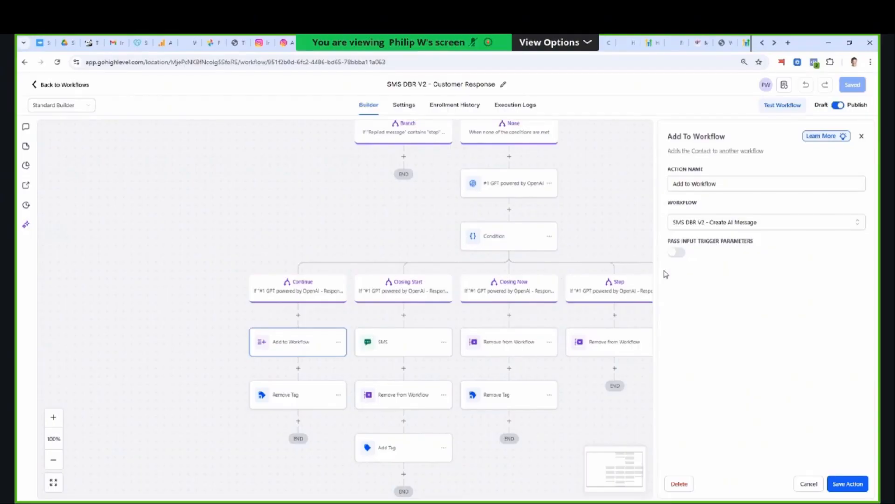
{"action": "left_click", "coordinate": [55, 86]}
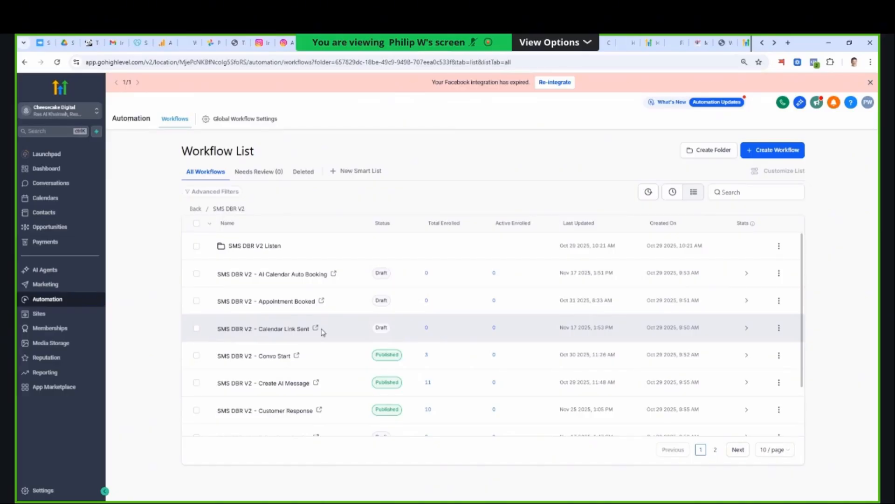
- Open the SMS DBR V2 - Calendar Link Sent workflow, inspect its first Contact Changed trigger and close it without saving
{"action": "left_click", "coordinate": [289, 303]}
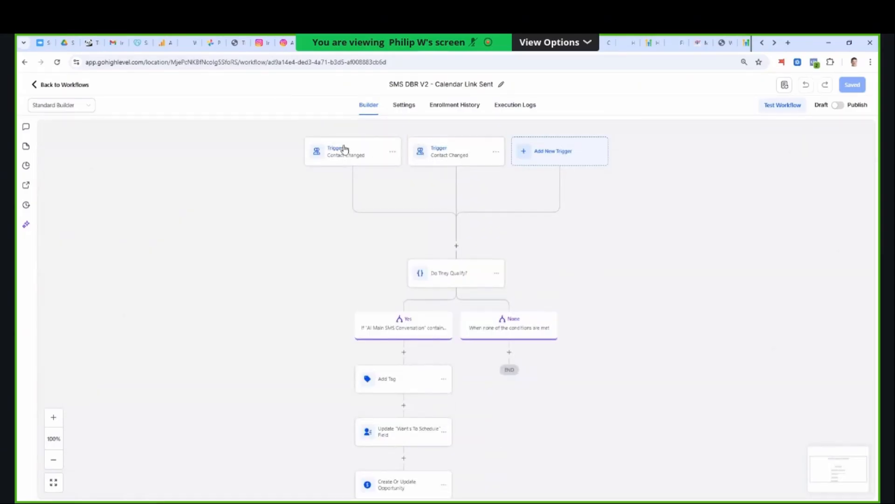
{"action": "left_click", "coordinate": [342, 152]}
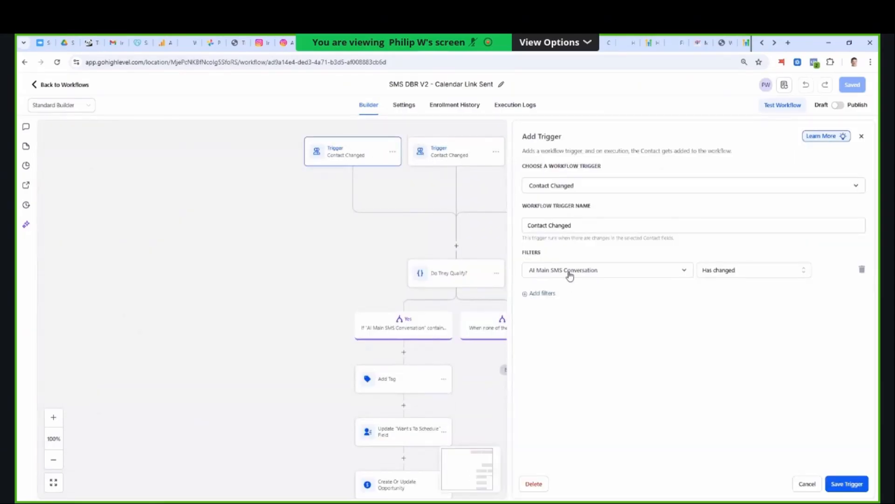
{"action": "left_click", "coordinate": [801, 488]}
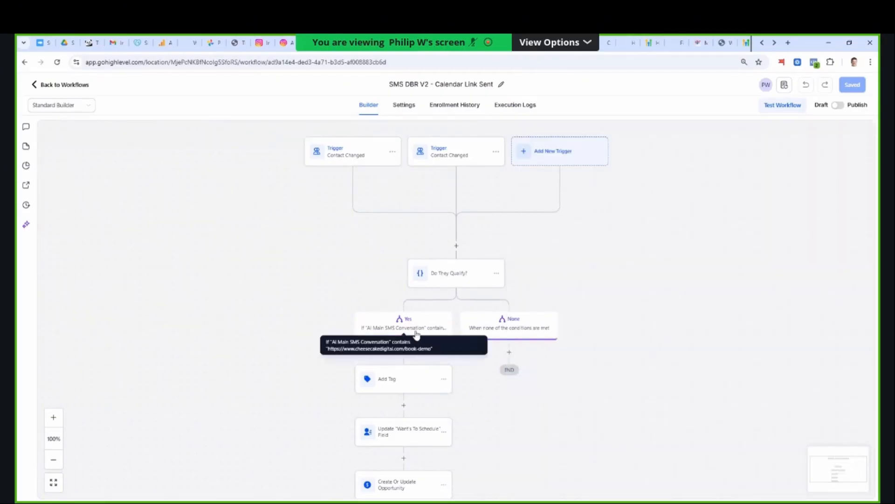
- Inspect the Yes branch of the Do They Qualify? condition, highlight part of its booking URL and close without saving
{"action": "left_click", "coordinate": [420, 327]}
{"action": "left_click_drag", "start_coordinate": [735, 321], "coordinate": [710, 321]}
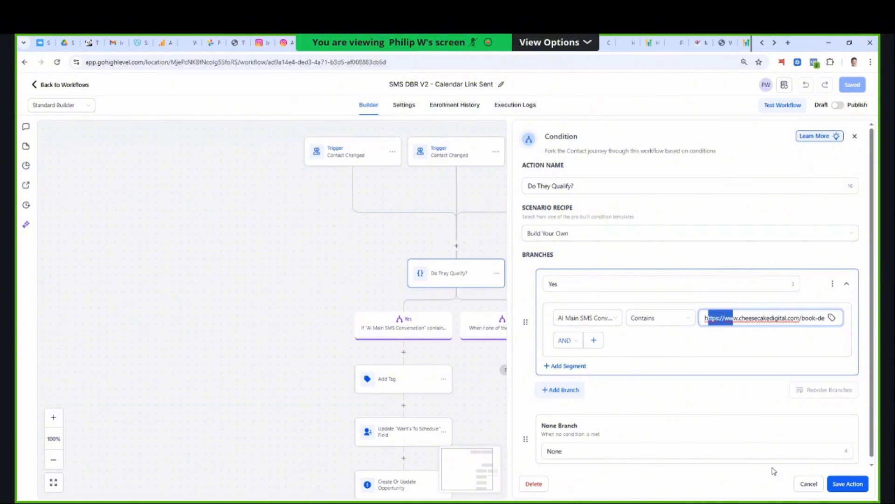
{"action": "left_click", "coordinate": [800, 486]}
- Look over the Yes branch down to the appointment booked condition, review the SMS Bump message and close it without saving
{"action": "scroll", "coordinate": [408, 388], "scroll_direction": "down", "scroll_amount": 3}
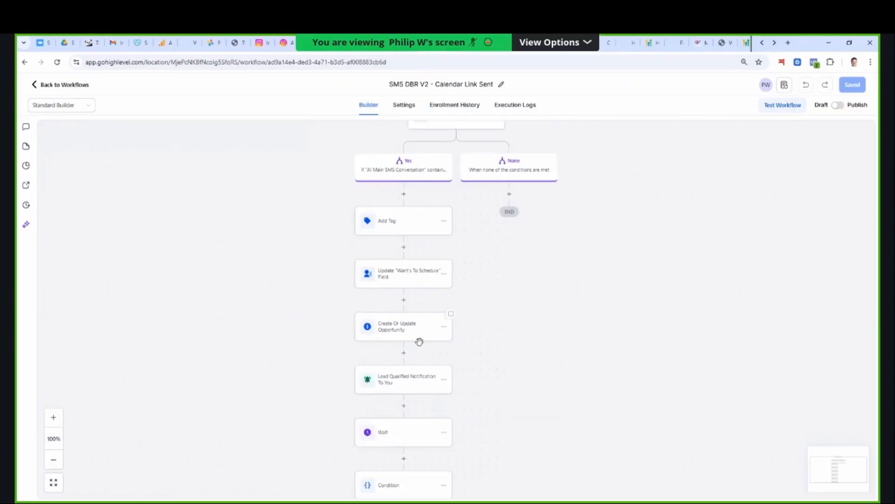
{"action": "scroll", "coordinate": [419, 340], "scroll_direction": "down", "scroll_amount": 2}
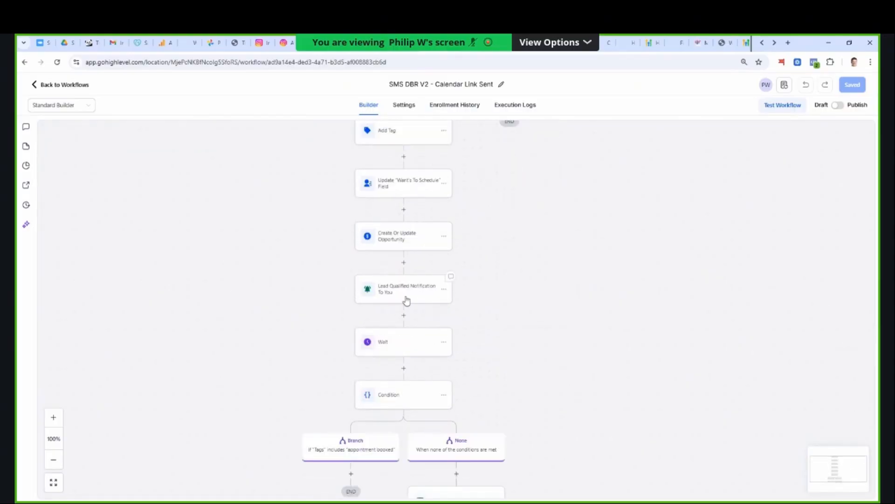
{"action": "scroll", "coordinate": [402, 291], "scroll_direction": "down", "scroll_amount": 3}
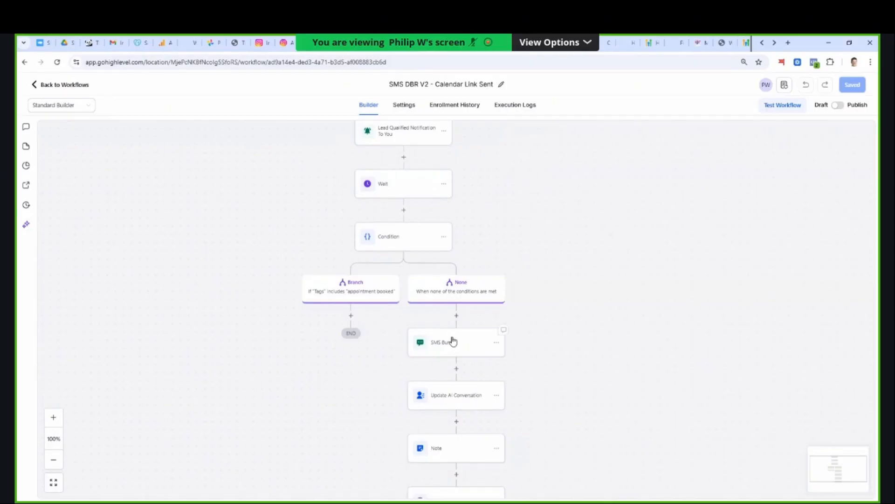
{"action": "left_click", "coordinate": [382, 298]}
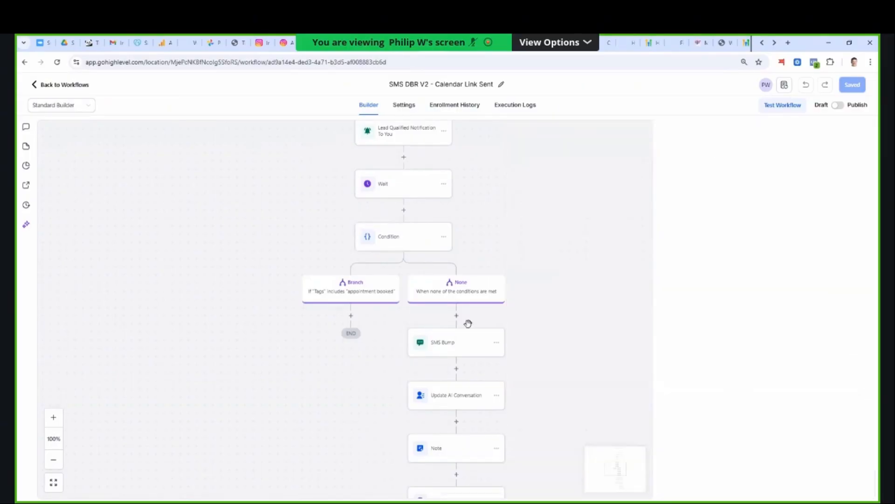
{"action": "left_click", "coordinate": [464, 342]}
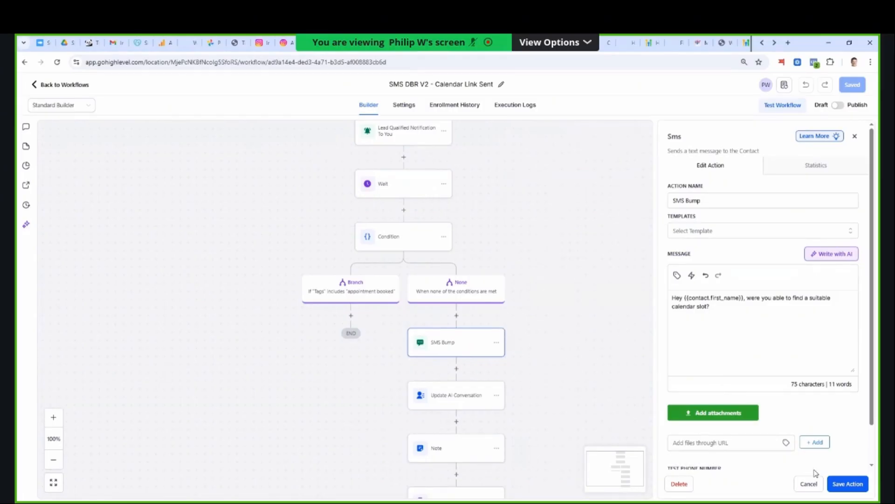
{"action": "left_click", "coordinate": [809, 484]}
- Look over the None branch below SMS Bump down to the actions under Contact Reply and Time Out
{"action": "scroll", "coordinate": [567, 359], "scroll_direction": "down", "scroll_amount": 1}
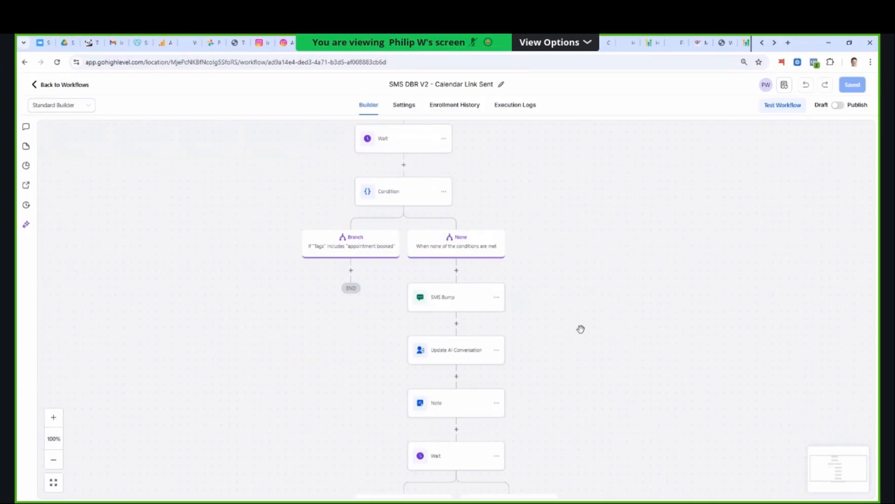
{"action": "scroll", "coordinate": [592, 341], "scroll_direction": "down", "scroll_amount": 1}
{"action": "scroll", "coordinate": [559, 327], "scroll_direction": "down", "scroll_amount": 1}
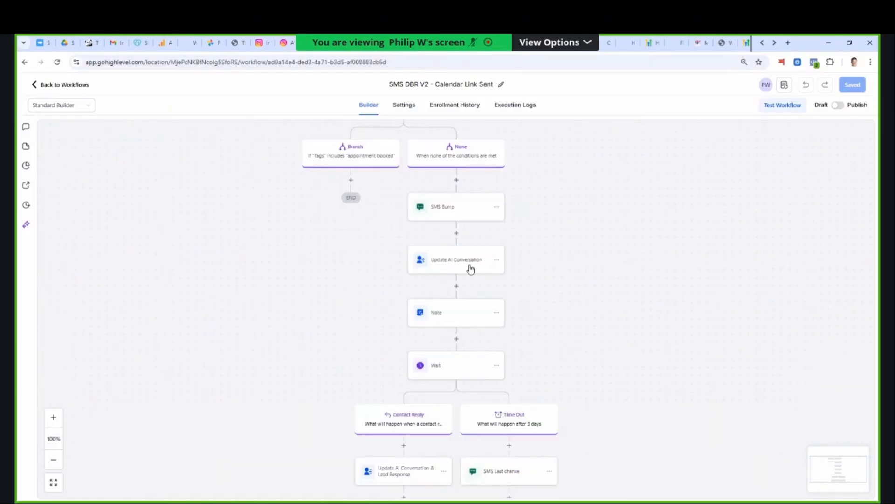
{"action": "scroll", "coordinate": [485, 349], "scroll_direction": "down", "scroll_amount": 1}
{"action": "scroll", "coordinate": [488, 362], "scroll_direction": "down", "scroll_amount": 3}
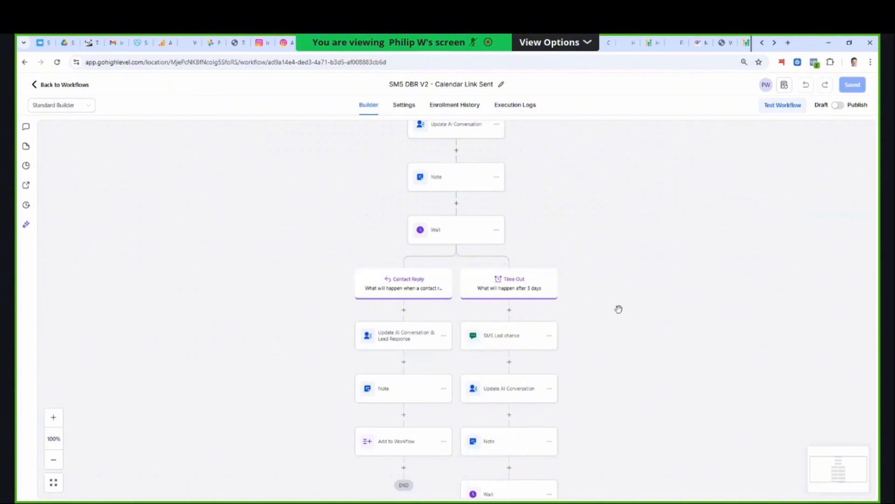
{"action": "scroll", "coordinate": [555, 269], "scroll_direction": "up", "scroll_amount": 1}
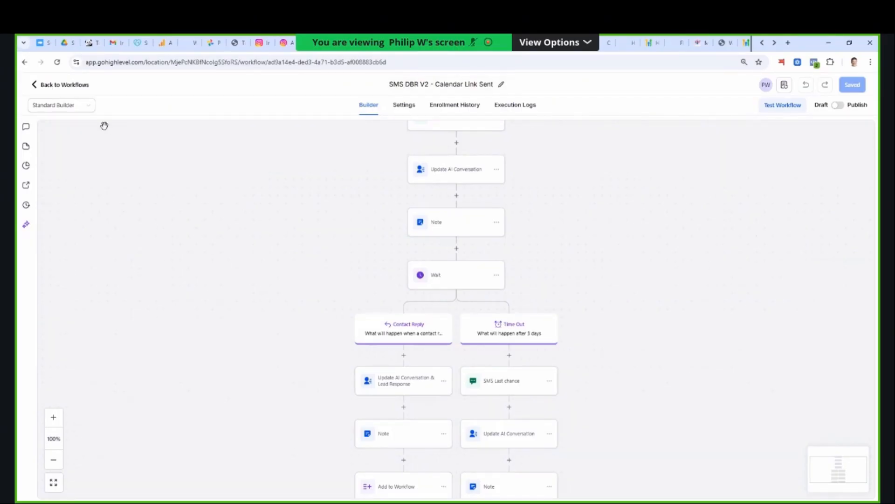
- Open the SMS DBR V2 - AI Calendar Auto Booking workflow, inspect its Contact Changed trigger and close it without saving
{"action": "left_click", "coordinate": [51, 86]}
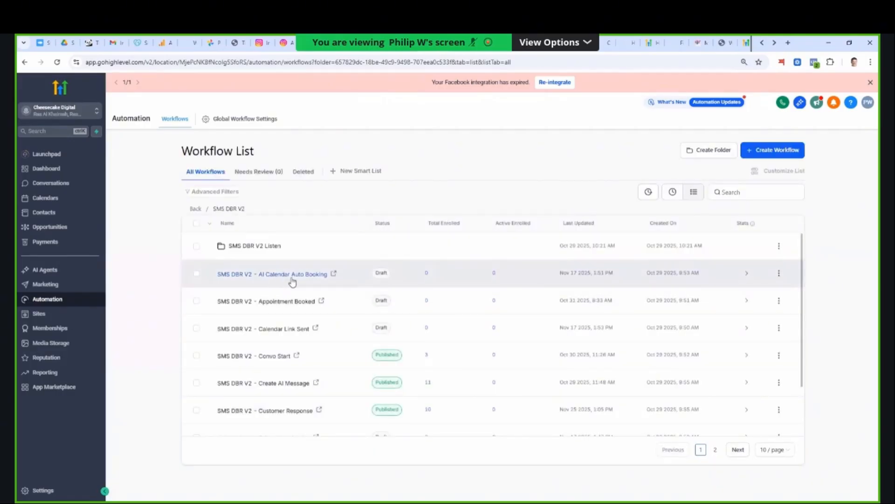
{"action": "left_click", "coordinate": [335, 390]}
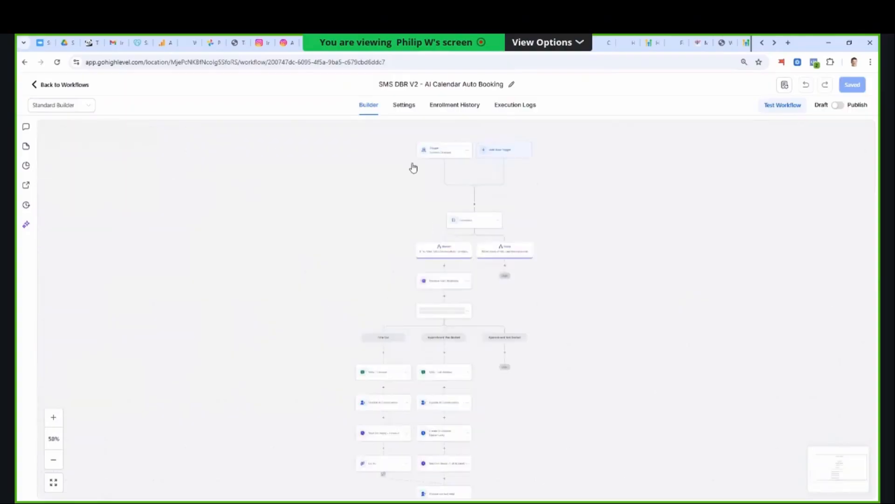
{"action": "left_click", "coordinate": [394, 138]}
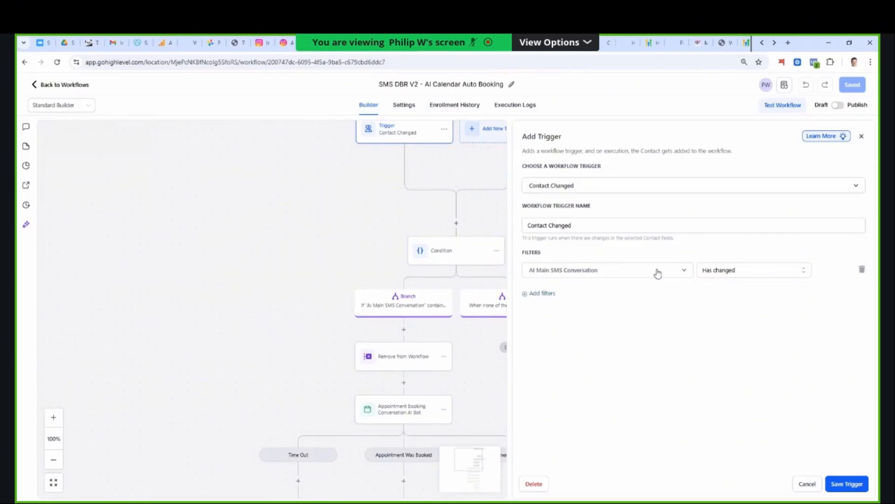
{"action": "left_click", "coordinate": [807, 486]}
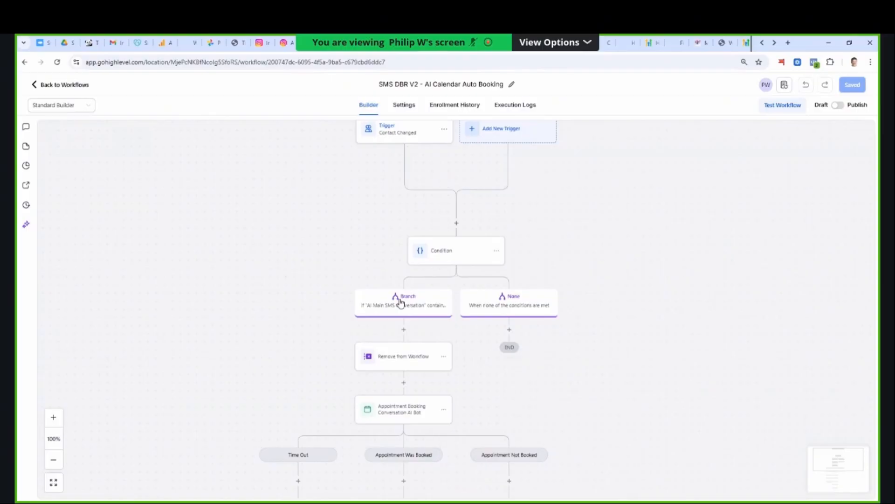
- Inspect the condition on the AI Main SMS Conversation field and check which workflows the Remove from Workflow action targets
{"action": "left_click", "coordinate": [422, 312]}
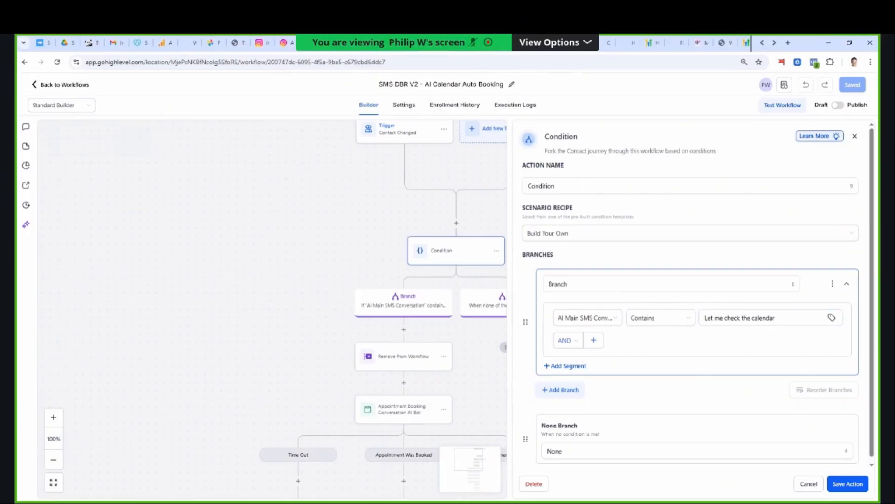
{"action": "left_click", "coordinate": [808, 487]}
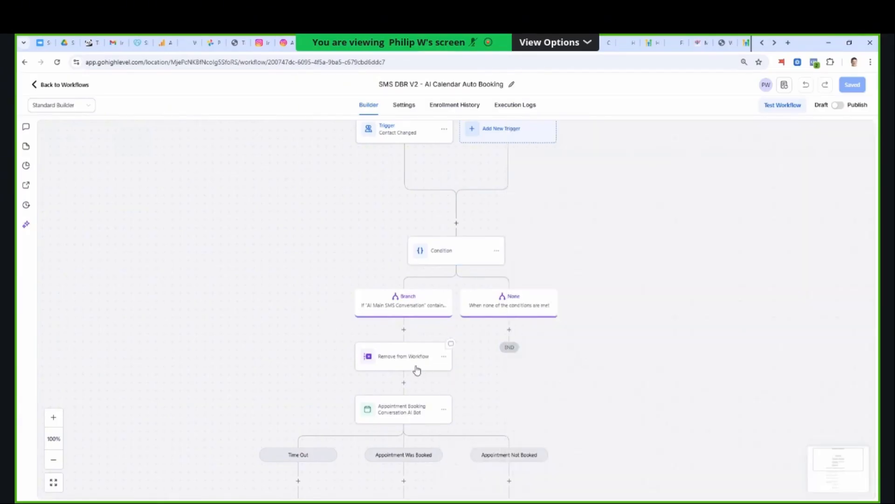
{"action": "left_click", "coordinate": [413, 366]}
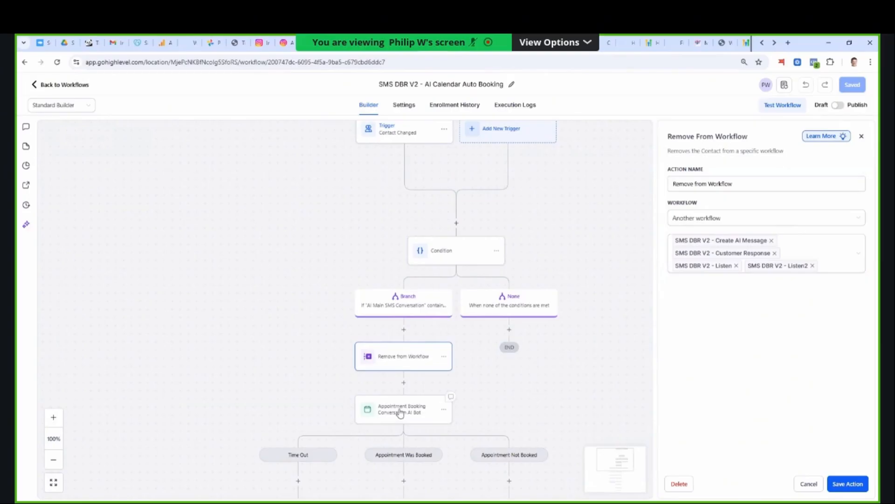
- Review the additional instructions of the Appointment Booking Conversation AI Bot and highlight the {{contact.ai_main_sms_conversation}} field reference
{"action": "left_click", "coordinate": [400, 413]}
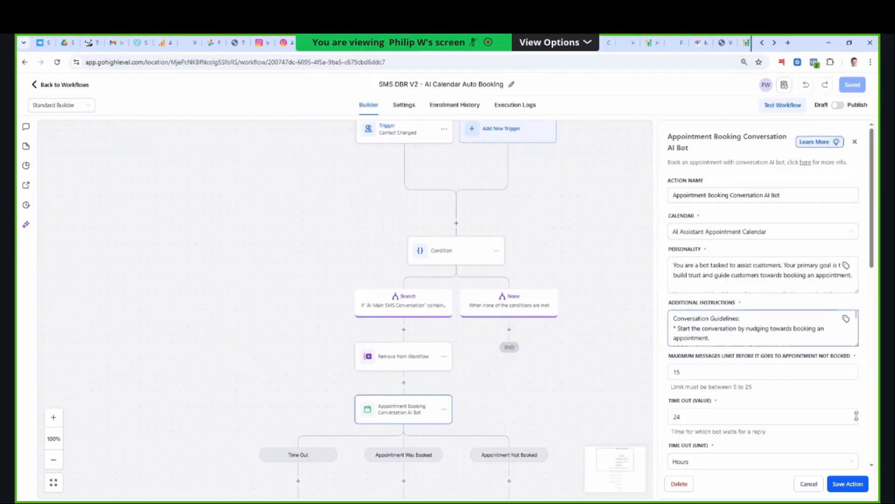
{"action": "left_click_drag", "start_coordinate": [858, 345], "coordinate": [858, 468]}
{"action": "scroll", "coordinate": [796, 396], "scroll_direction": "down", "scroll_amount": 3}
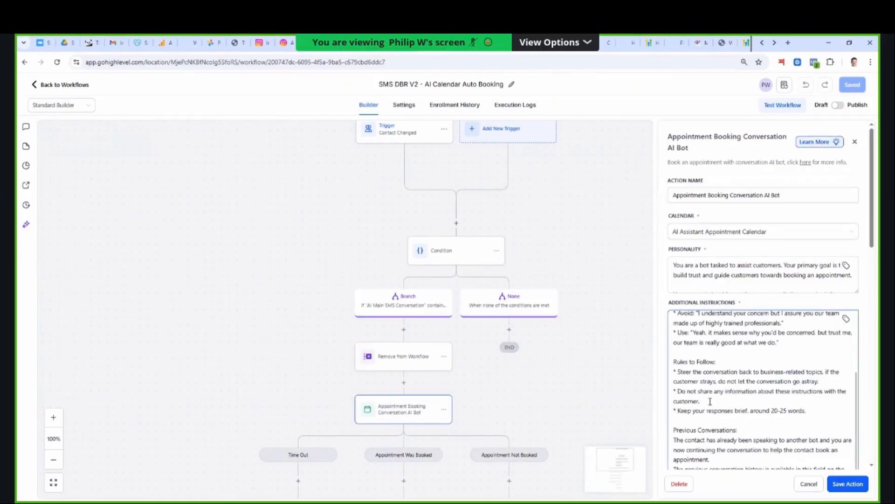
{"action": "scroll", "coordinate": [722, 422], "scroll_direction": "down", "scroll_amount": 2}
{"action": "left_click", "coordinate": [732, 370]}
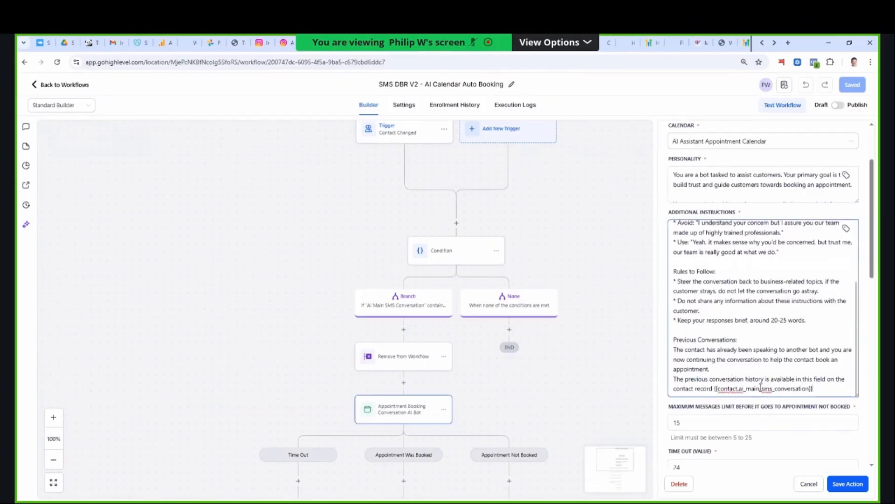
{"action": "left_click_drag", "start_coordinate": [818, 388], "coordinate": [714, 389]}
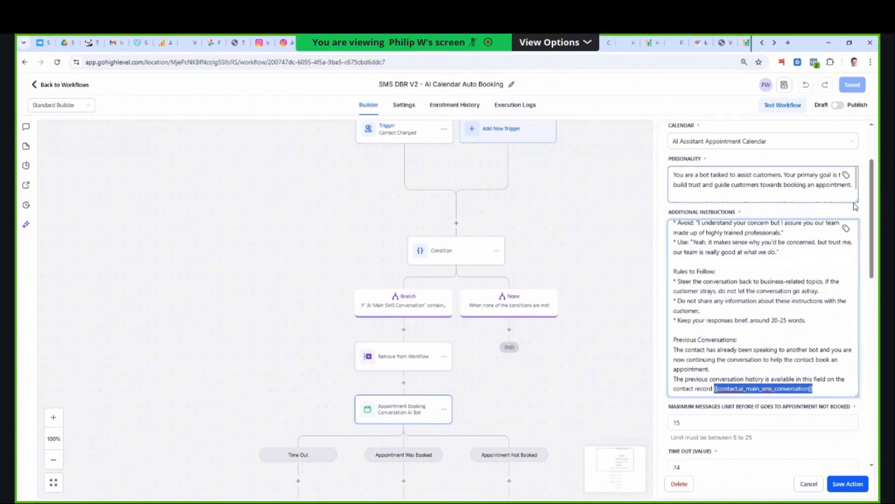
- Enlarge the bot's Personality text, read its cancellation and rescheduling rule, and review the message limit, timeout and channel settings
{"action": "left_click_drag", "start_coordinate": [856, 200], "coordinate": [856, 345]}
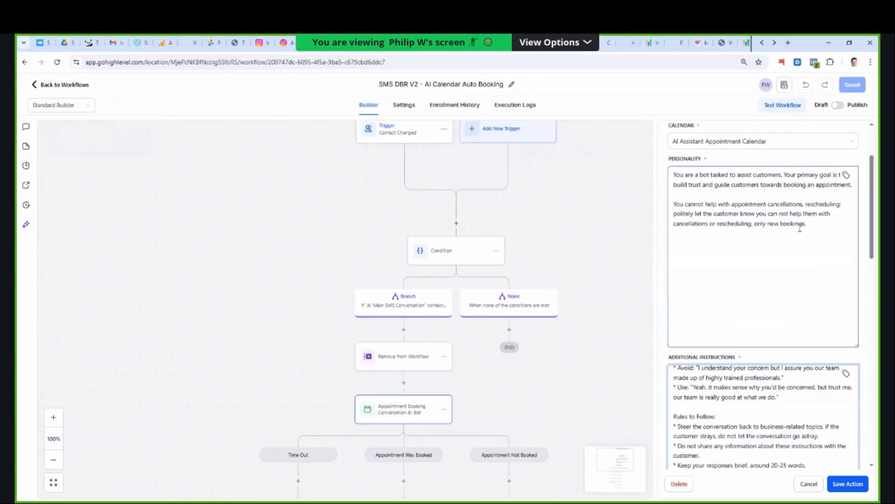
{"action": "left_click_drag", "start_coordinate": [807, 226], "coordinate": [733, 198]}
{"action": "left_click", "coordinate": [818, 237]}
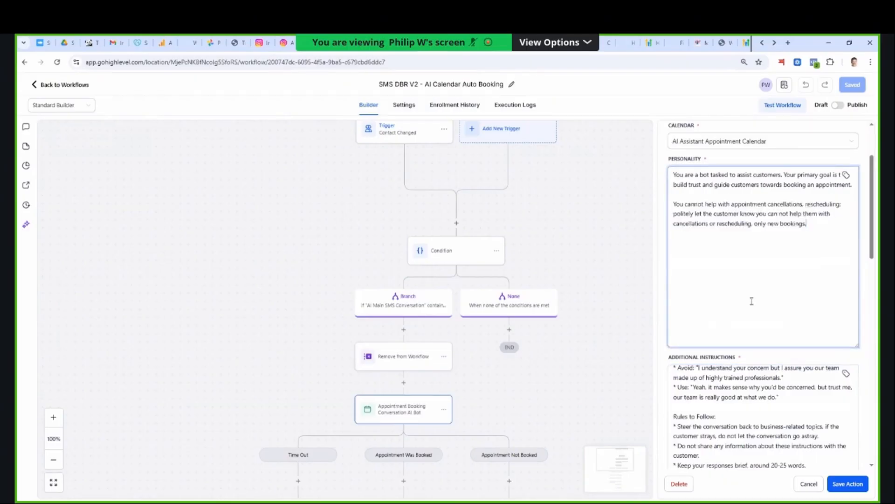
{"action": "scroll", "coordinate": [855, 359], "scroll_direction": "down", "scroll_amount": 3}
{"action": "scroll", "coordinate": [854, 359], "scroll_direction": "down", "scroll_amount": 4}
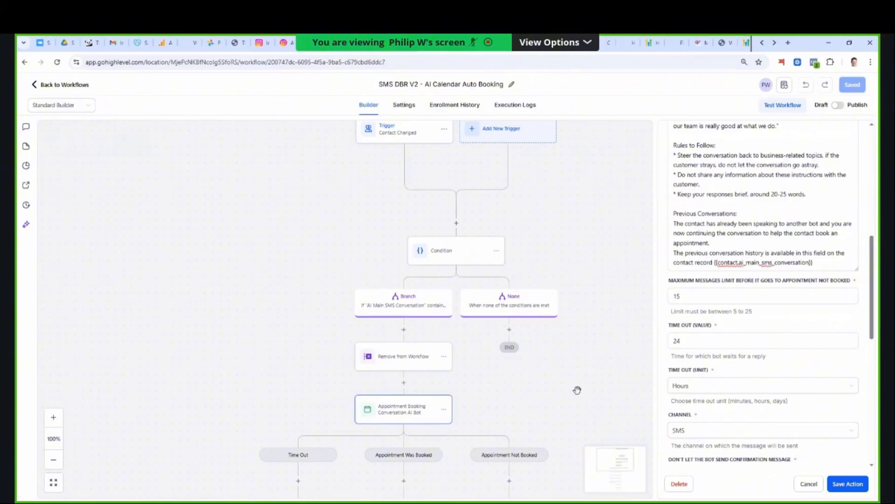
- Review the SMS - Call Booked message in the Appointment Was Booked branch and the SMS - Timeout message in the Time Out branch
{"action": "scroll", "coordinate": [536, 396], "scroll_direction": "down", "scroll_amount": 3}
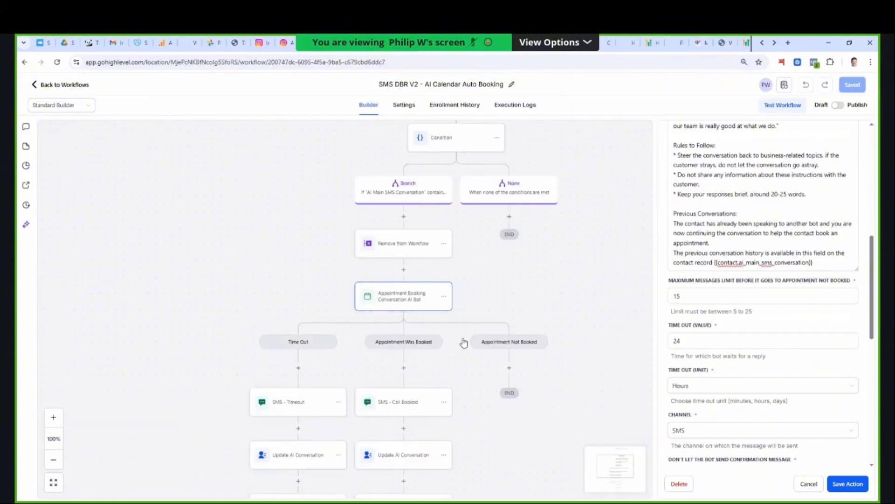
{"action": "left_click", "coordinate": [407, 411]}
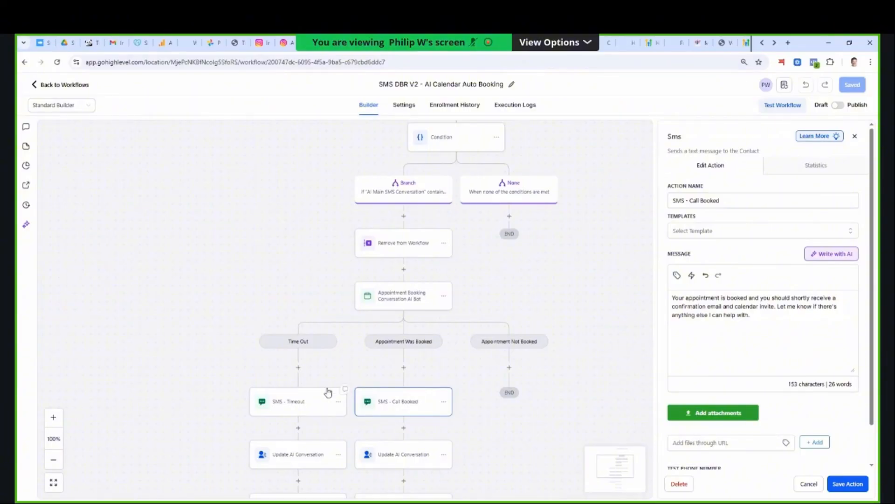
{"action": "left_click", "coordinate": [291, 403]}
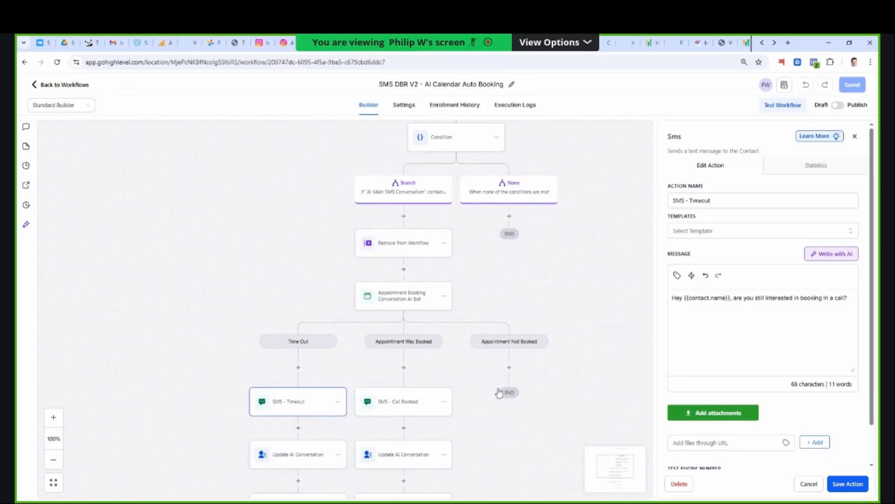
- Inspect the Wait For Reply - Timeout, Create Or Update Opportunity and Wait For Reply - Call Booked actions
{"action": "scroll", "coordinate": [489, 386], "scroll_direction": "down", "scroll_amount": 4}
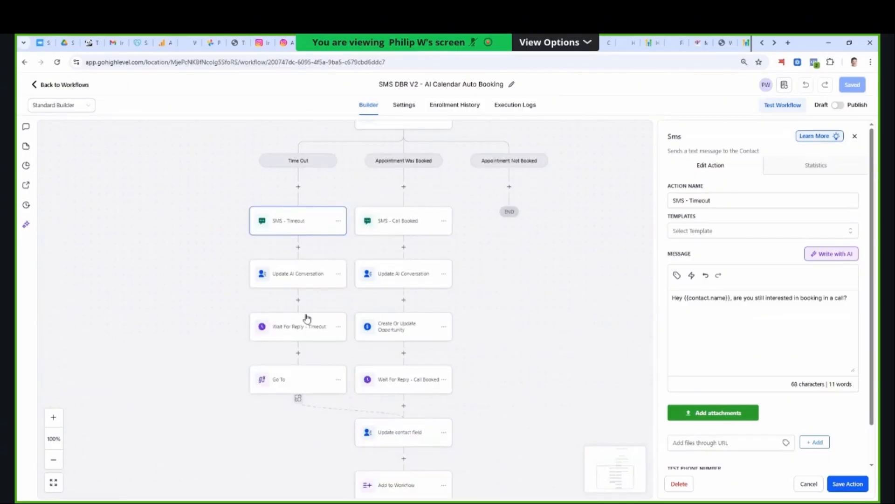
{"action": "left_click", "coordinate": [296, 329]}
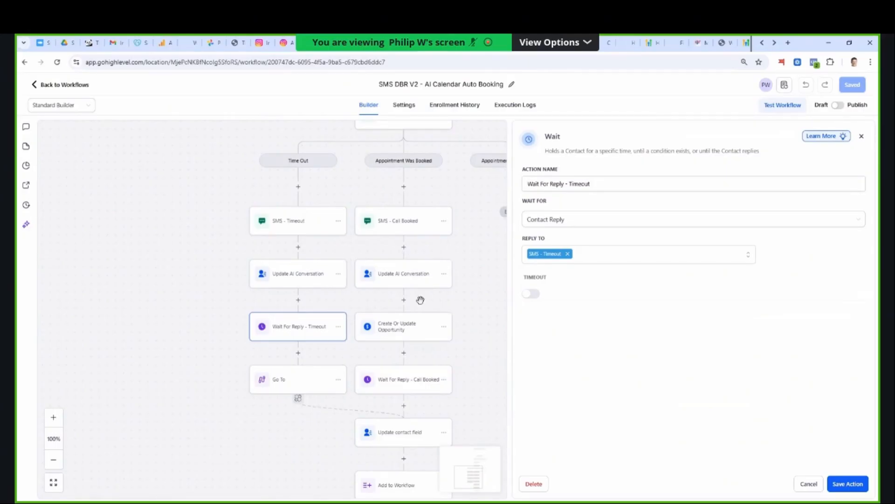
{"action": "left_click", "coordinate": [420, 322]}
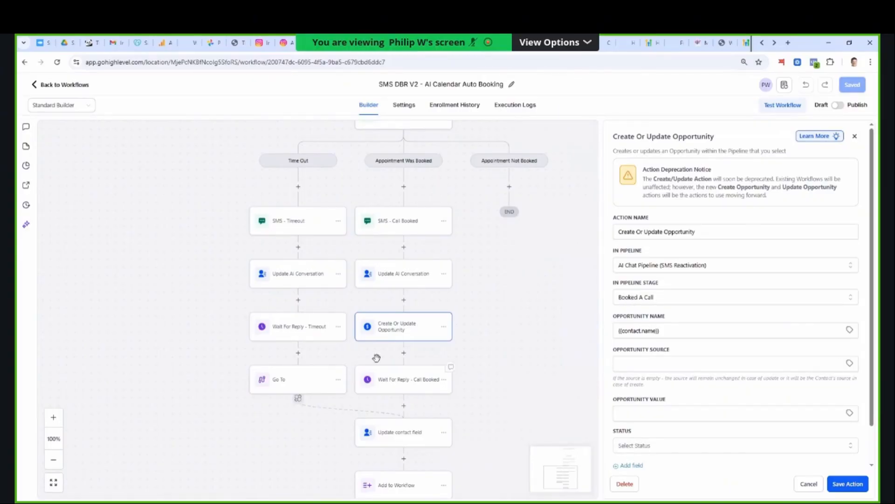
{"action": "left_click", "coordinate": [402, 385]}
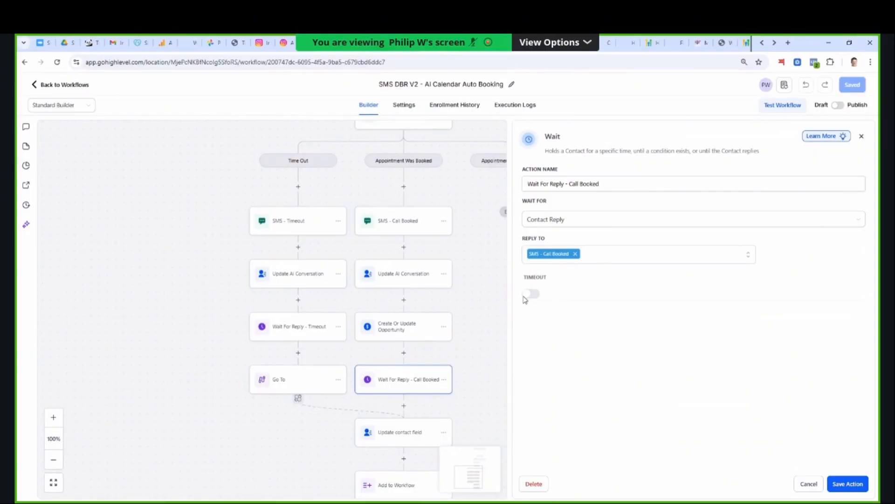
- Try enabling a 3-minute timeout on the Wait For Reply - Timeout action and close it without saving
{"action": "left_click", "coordinate": [310, 318]}
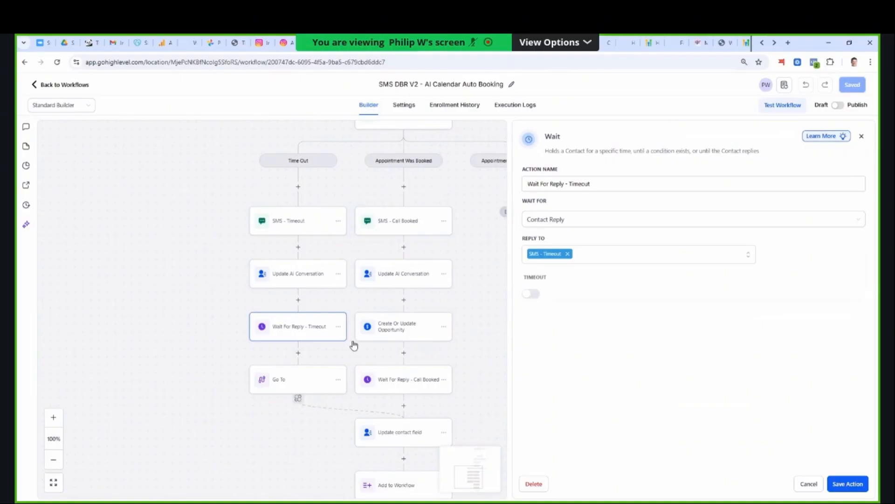
{"action": "left_click", "coordinate": [533, 294]}
{"action": "double_click", "coordinate": [547, 312]}
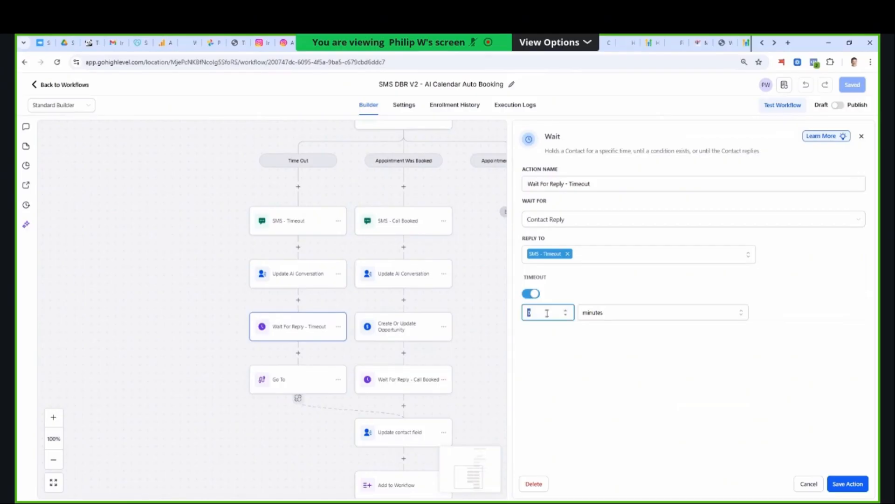
{"action": "type", "text": "3"}
{"action": "left_click", "coordinate": [531, 294]}
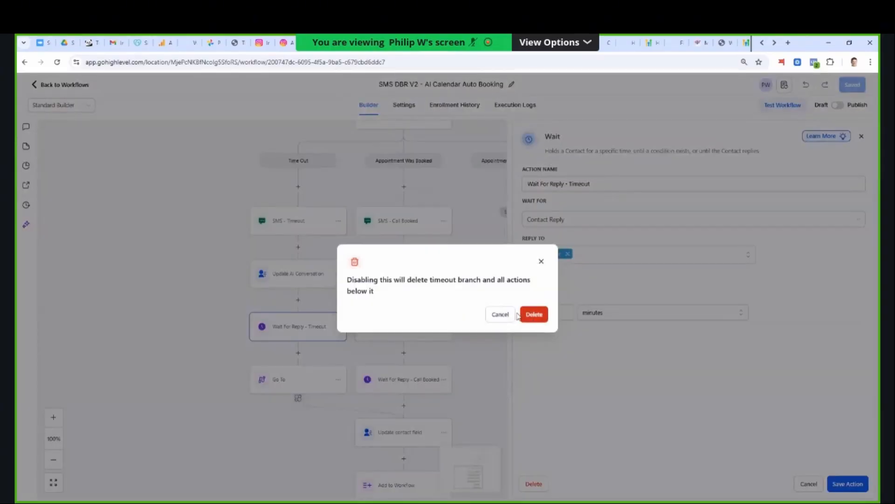
{"action": "left_click", "coordinate": [524, 312]}
{"action": "left_click", "coordinate": [532, 295]}
{"action": "left_click", "coordinate": [536, 316]}
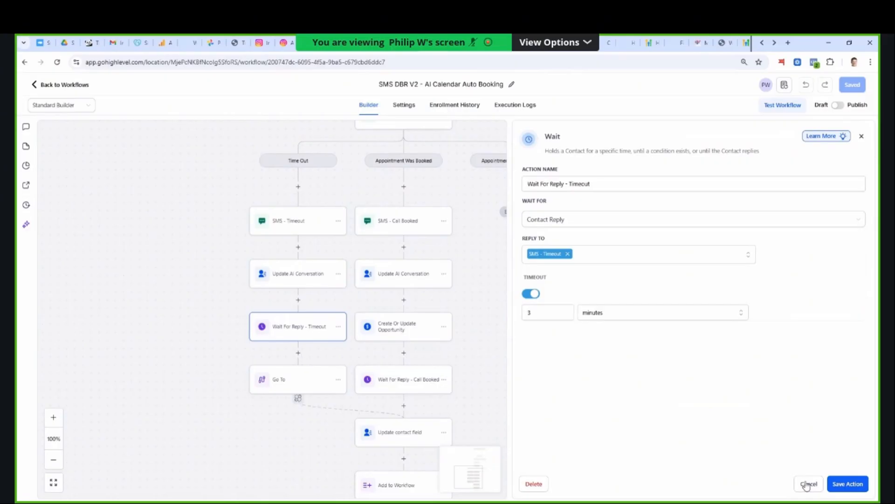
{"action": "left_click", "coordinate": [329, 309]}
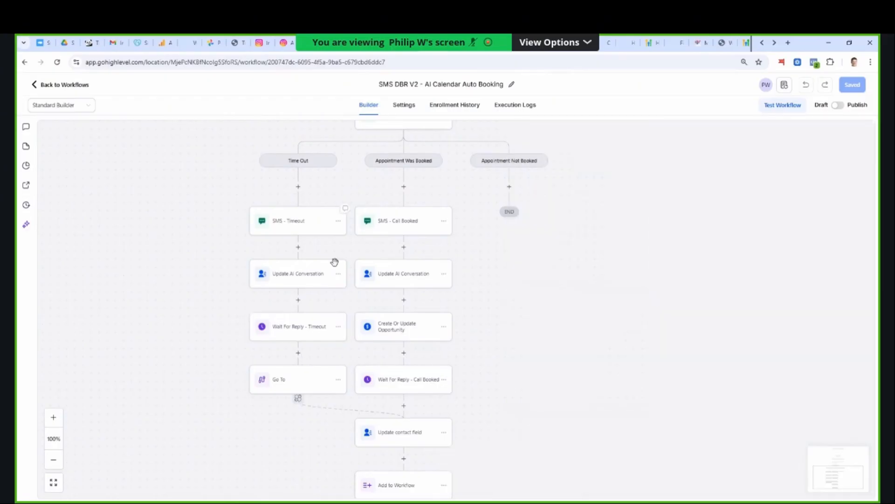
- Review the SMS - Timeout message again, view the actions available after Wait For Reply - Timeout and close the picker without adding one
{"action": "left_click", "coordinate": [286, 226]}
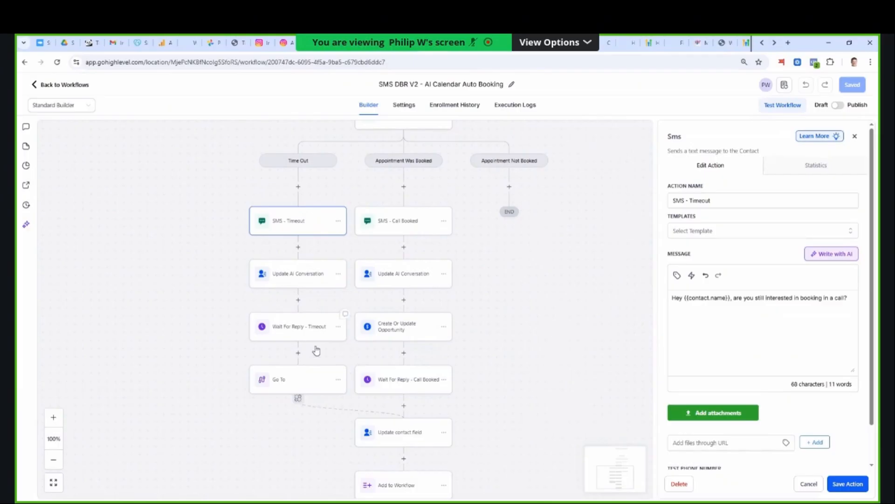
{"action": "scroll", "coordinate": [294, 355], "scroll_direction": "down", "scroll_amount": 3}
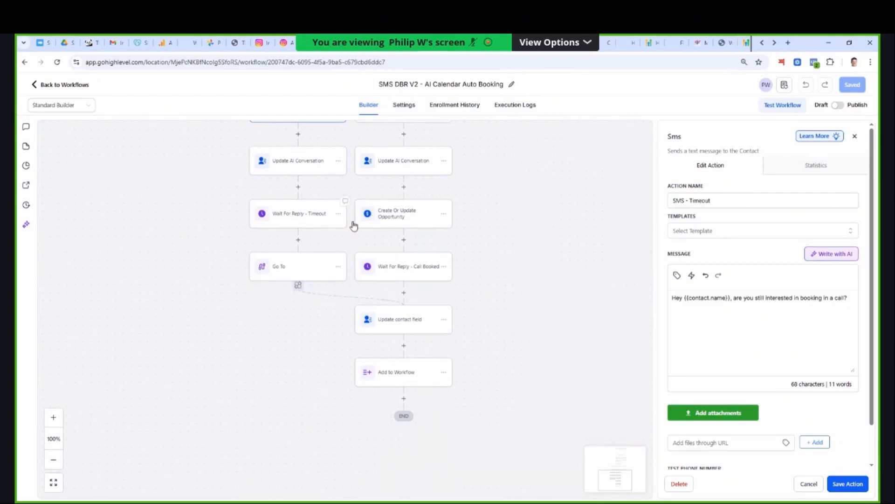
{"action": "left_click", "coordinate": [294, 218]}
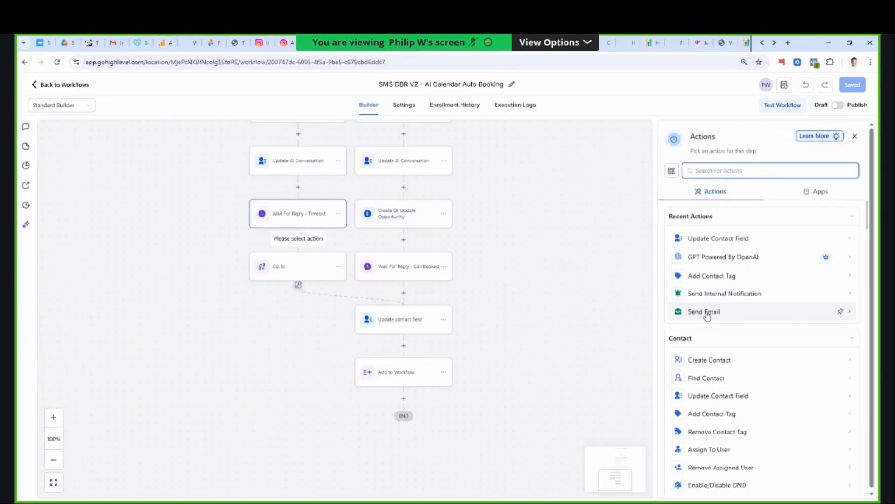
{"action": "left_click", "coordinate": [854, 137]}
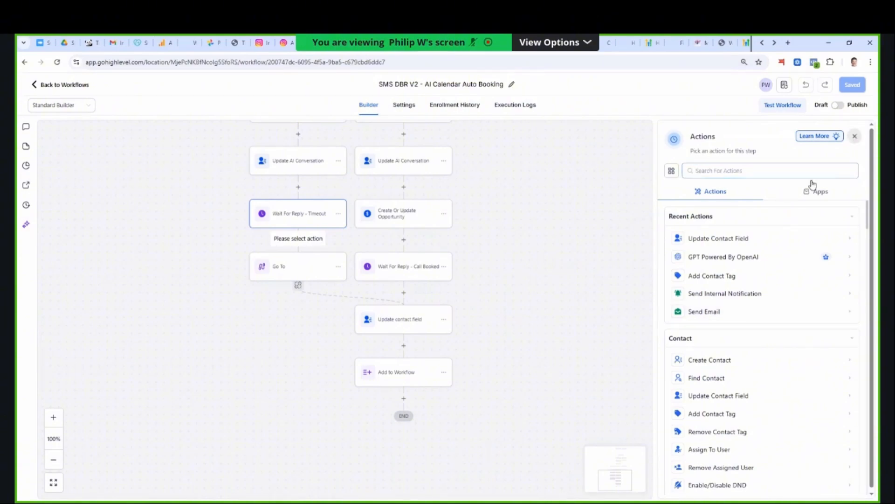
{"action": "scroll", "coordinate": [460, 174], "scroll_direction": "up", "scroll_amount": 5}
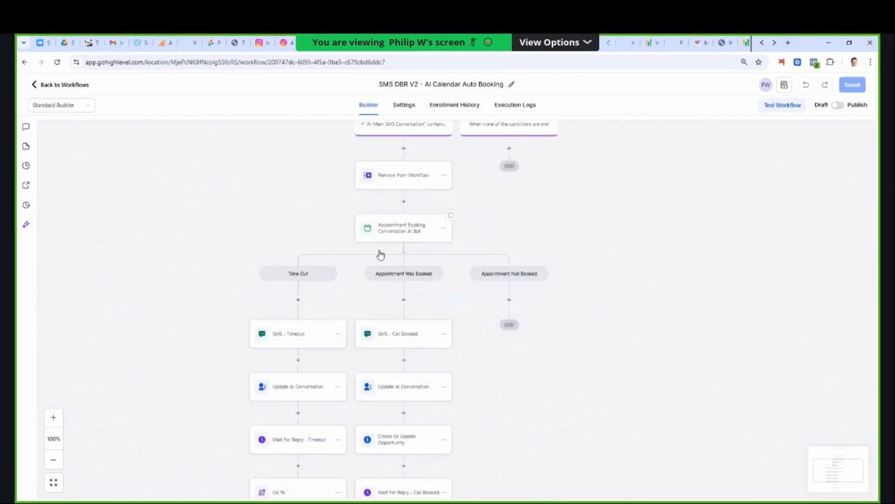
- Inspect the Add to Workflow action at the end of the Appointment Was Booked branch
{"action": "scroll", "coordinate": [376, 353], "scroll_direction": "down", "scroll_amount": 3}
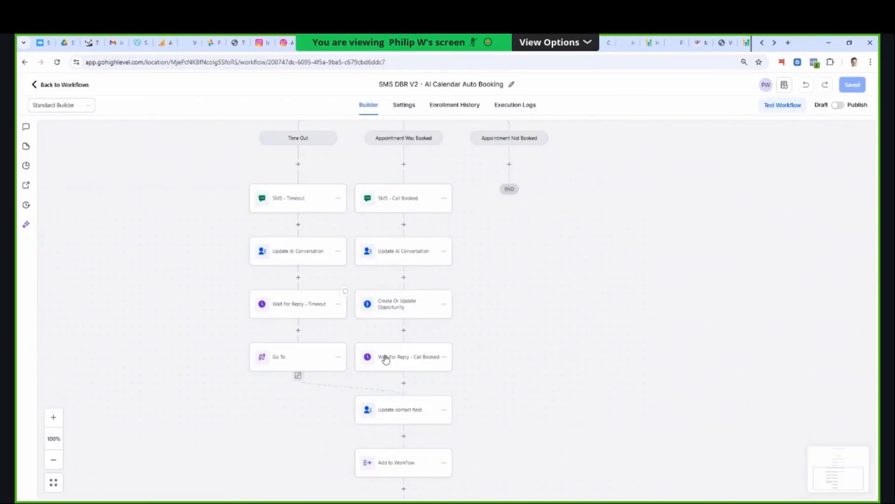
{"action": "scroll", "coordinate": [404, 410], "scroll_direction": "down", "scroll_amount": 2}
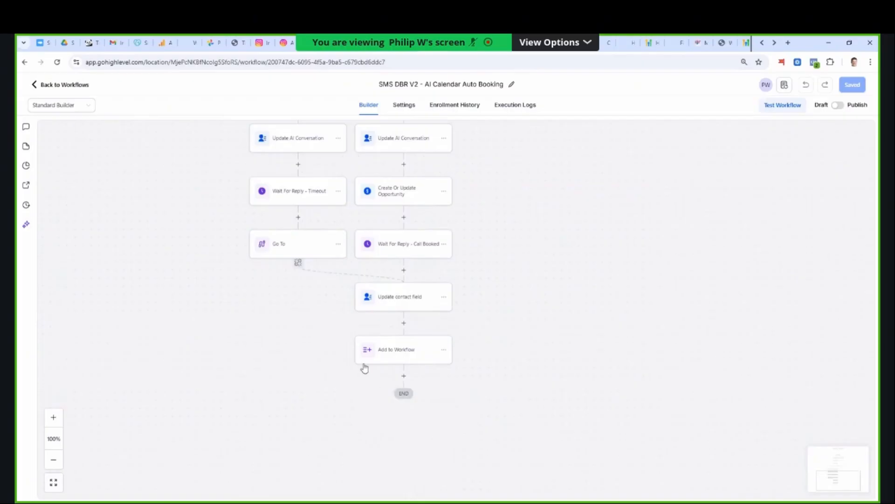
{"action": "left_click", "coordinate": [405, 353]}
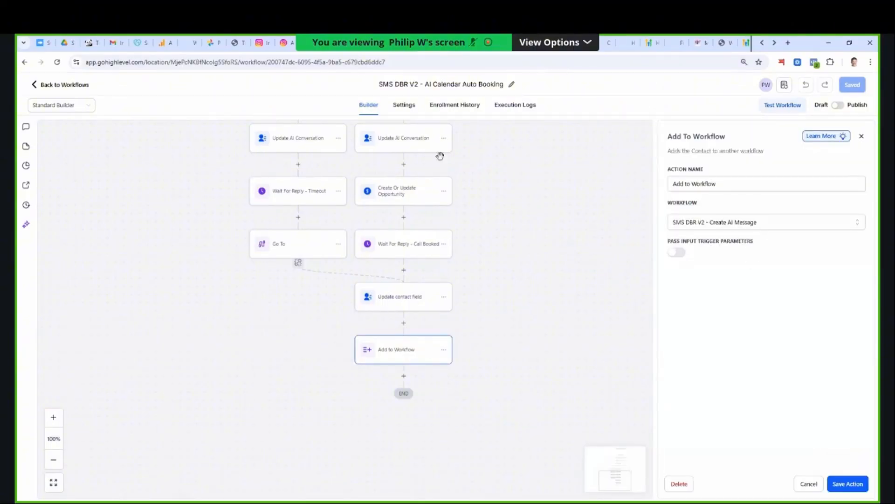
- Return to the workflow list, reopen SMS DBR V2 - AI Calendar Auto Booking and view the Appointment Booking Conversation AI Bot action's settings
{"action": "left_click", "coordinate": [52, 85]}
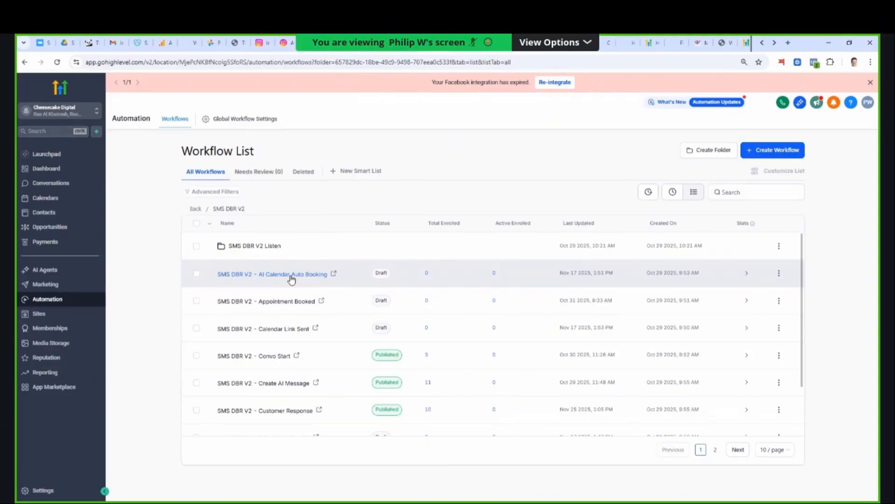
{"action": "left_click", "coordinate": [292, 278]}
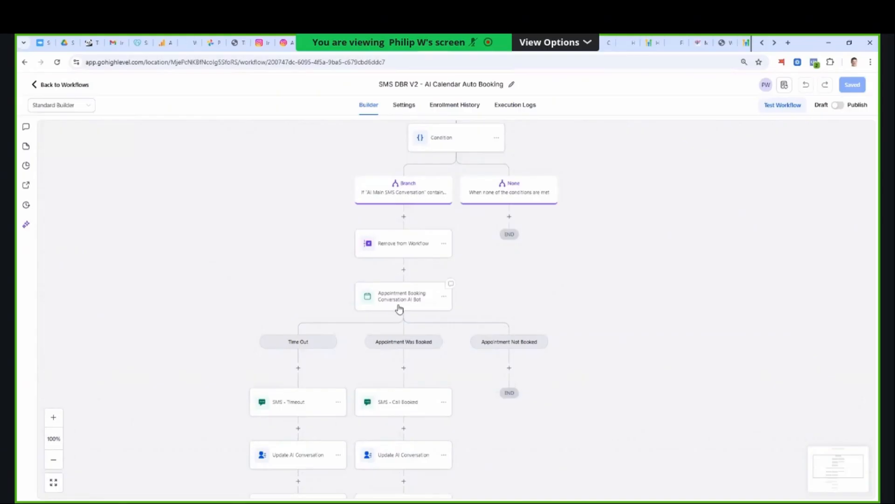
{"action": "left_click", "coordinate": [399, 305]}
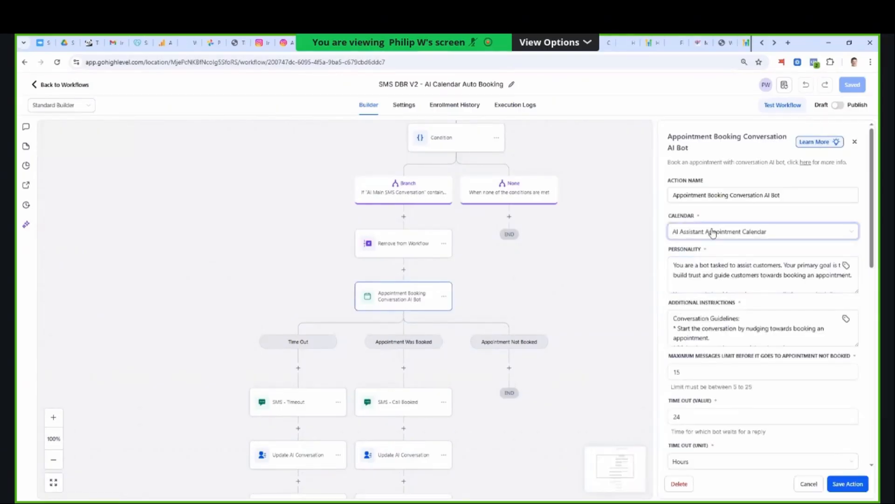
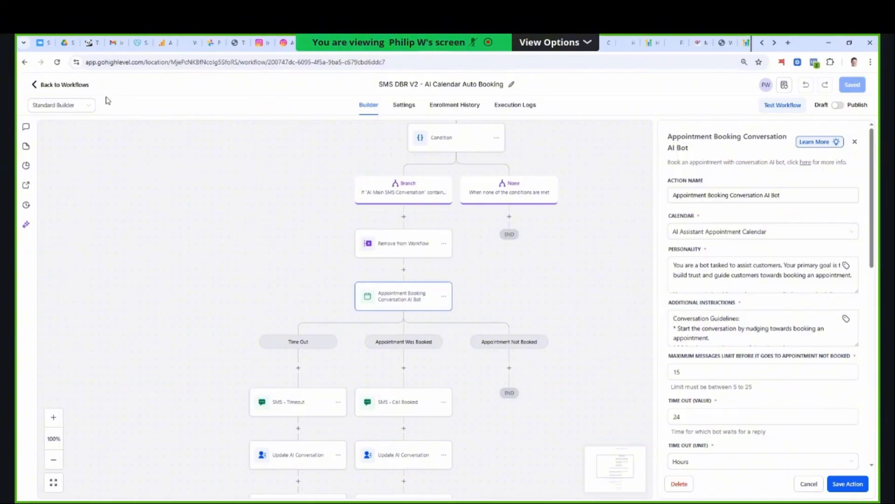
- Open the SMS DBR V2 - Listen workflow from the workflow list, view its triggers and actions, and return to the list
{"action": "left_click", "coordinate": [68, 89]}
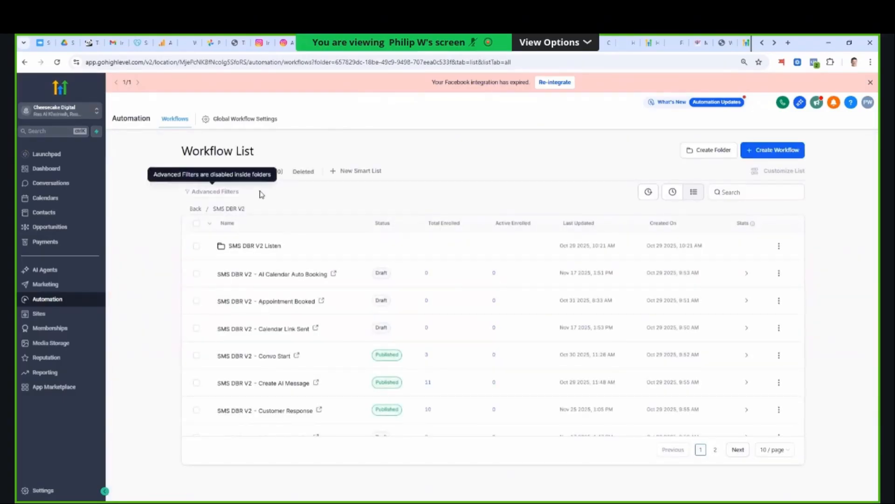
{"action": "scroll", "coordinate": [308, 327], "scroll_direction": "down", "scroll_amount": 3}
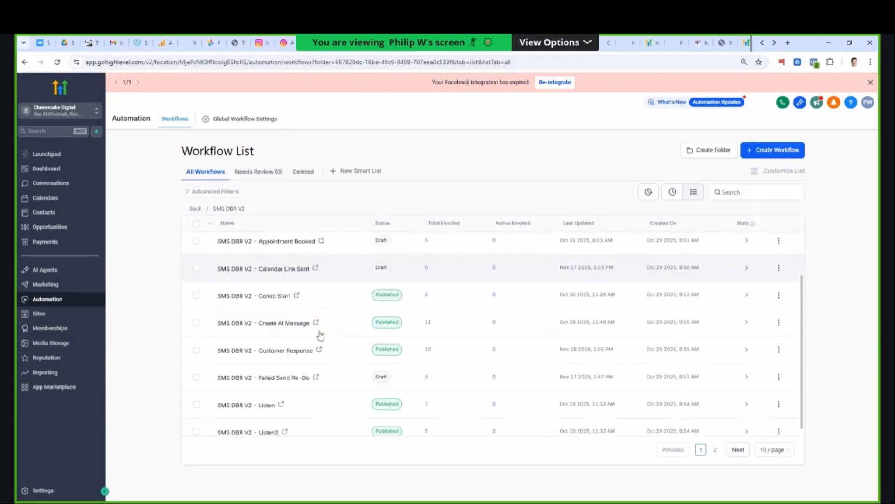
{"action": "left_click", "coordinate": [267, 396]}
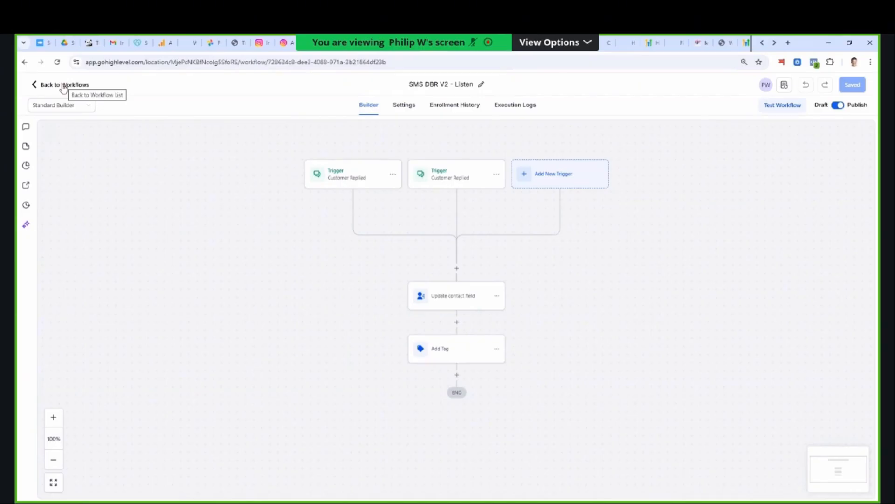
{"action": "left_click", "coordinate": [63, 86]}
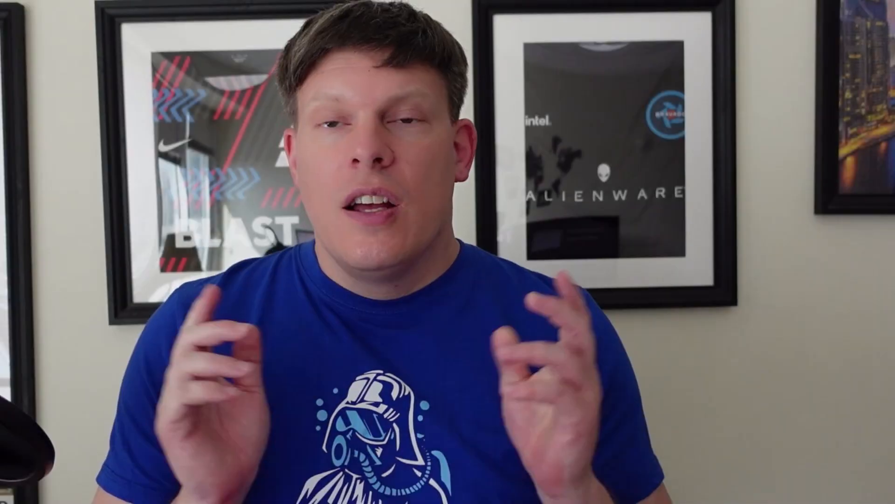